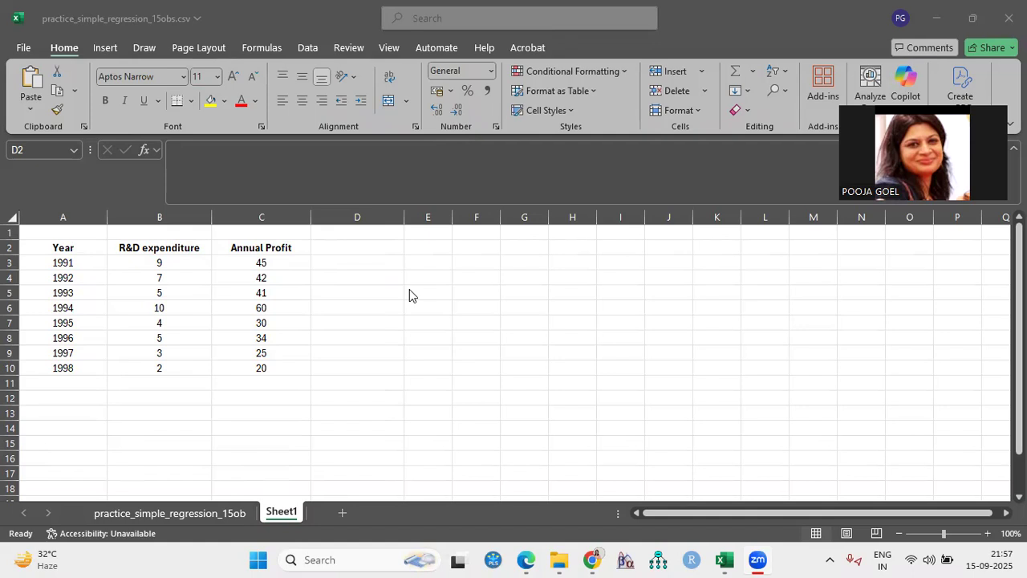
# - Append "(X)" to the R&D expenditure header in B2 and "(Y)" to the Annual Profit header in C2
pyautogui.click(695, 514)
pyautogui.moveTo(744, 512); pyautogui.dragTo(751, 513)
pyautogui.click(607, 321)
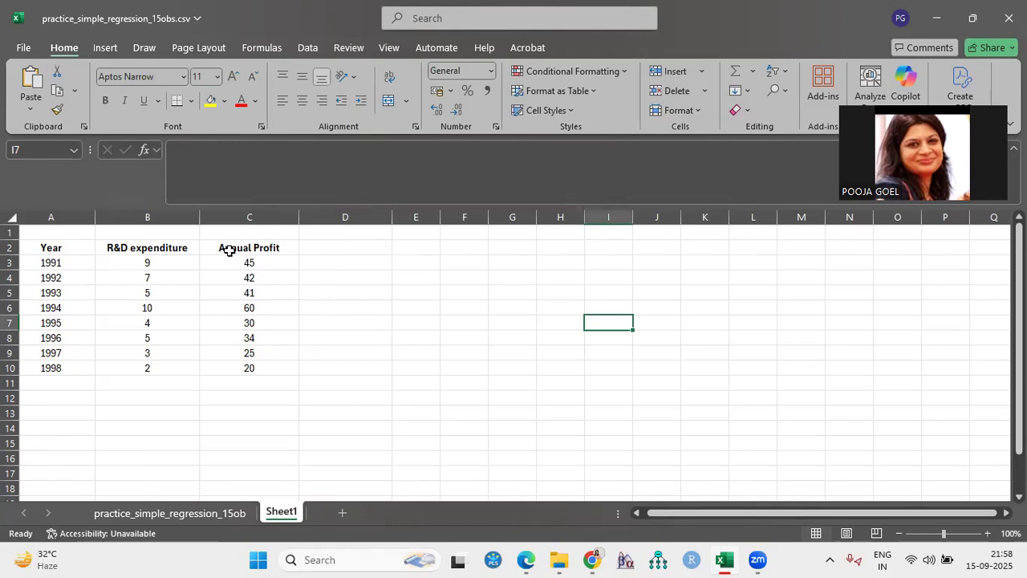
pyautogui.doubleClick(190, 247)
pyautogui.write('(X)')
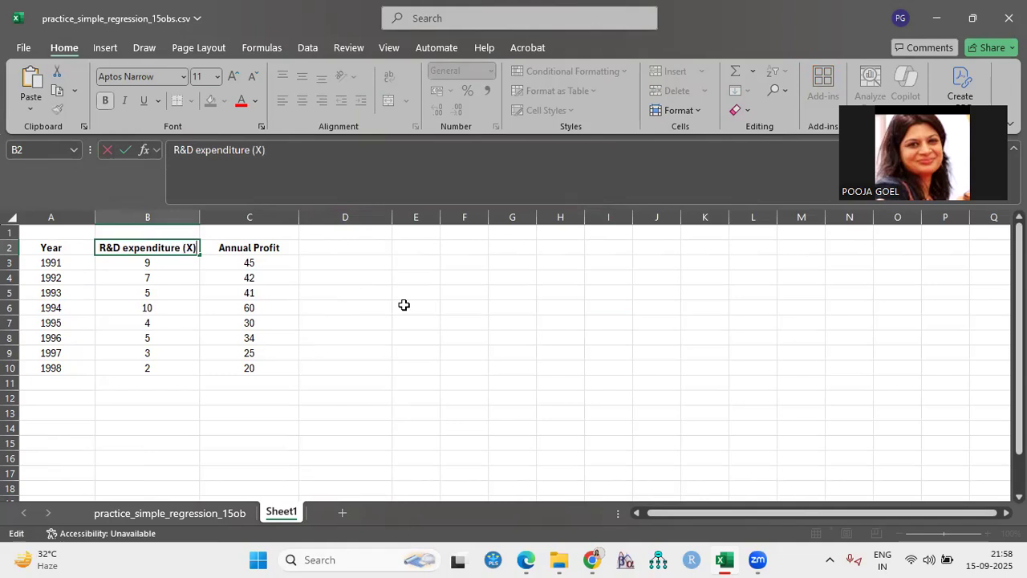
pyautogui.doubleClick(294, 245)
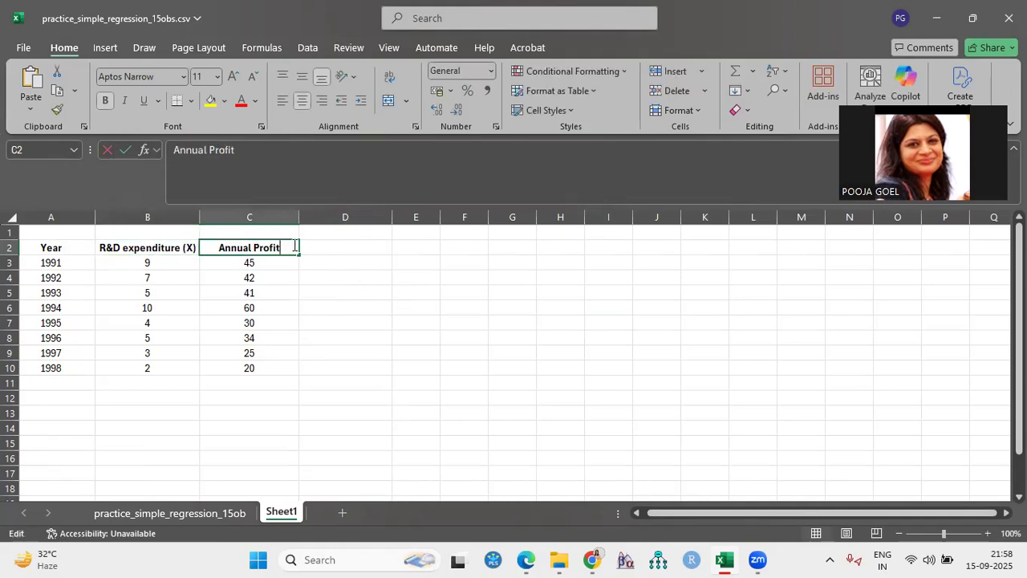
pyautogui.write('(Y)')
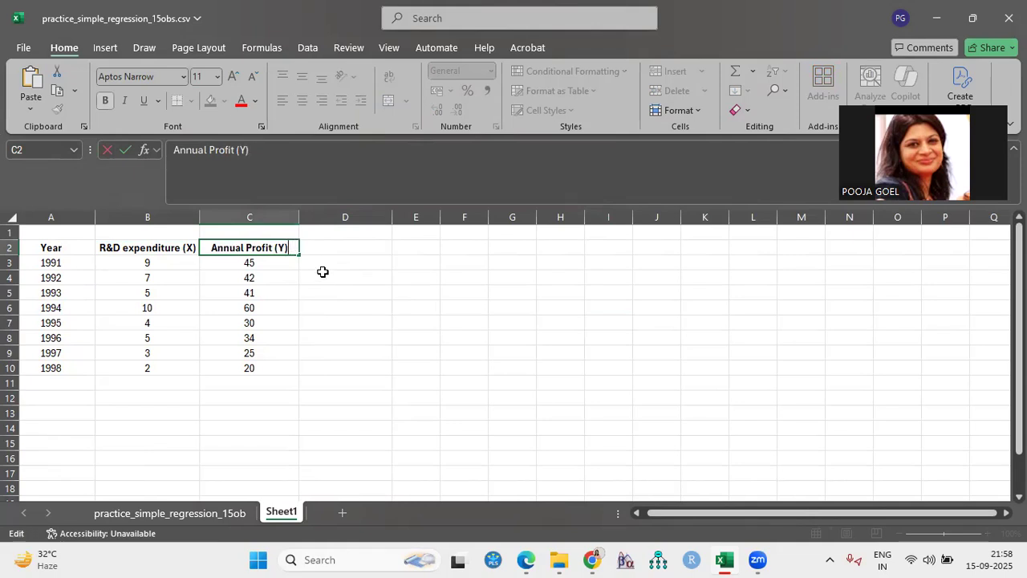
pyautogui.click(385, 274)
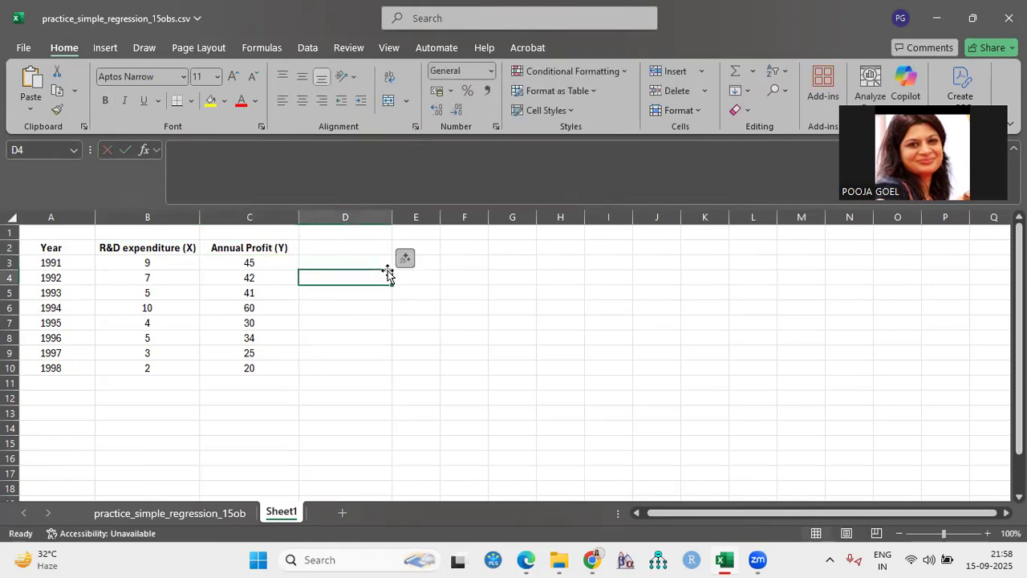
# - Select the expenditure and profit data in B2:C10 and start the Regression tool from the Data Analysis tools
pyautogui.moveTo(152, 247); pyautogui.dragTo(241, 370)
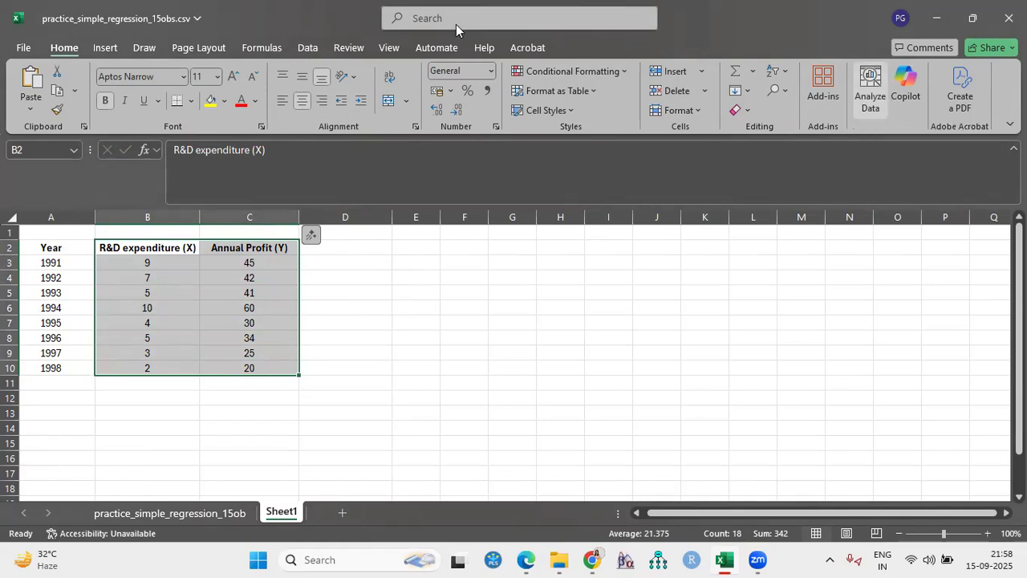
pyautogui.click(871, 106)
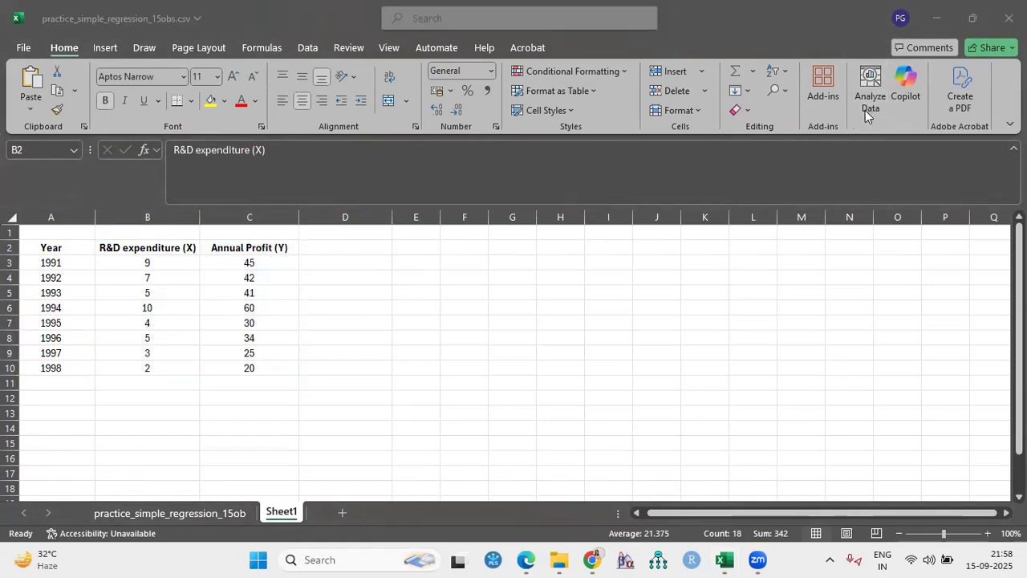
pyautogui.click(310, 48)
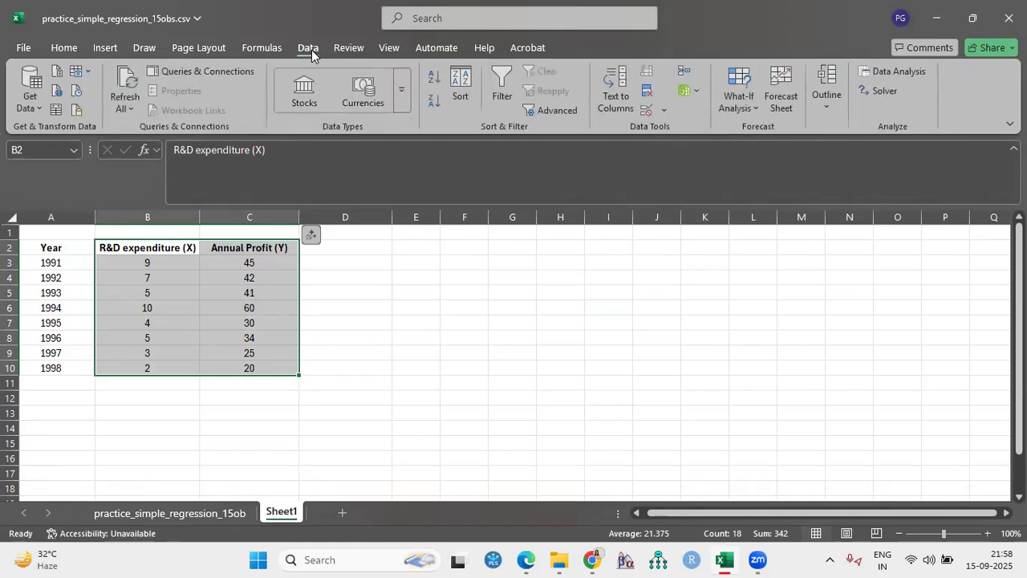
pyautogui.click(902, 71)
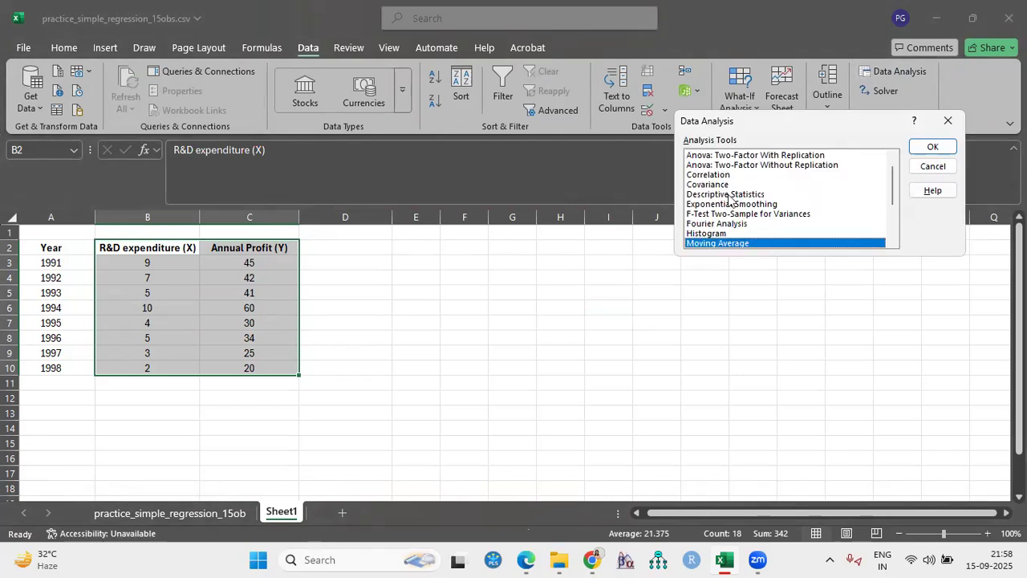
pyautogui.scroll(1, 755, 228)
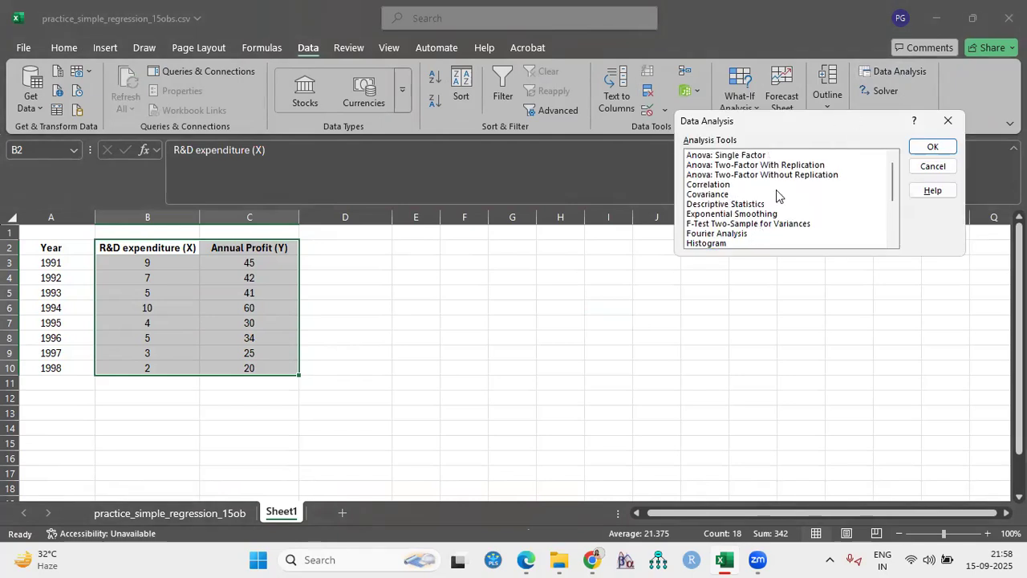
pyautogui.scroll(-2, 764, 224)
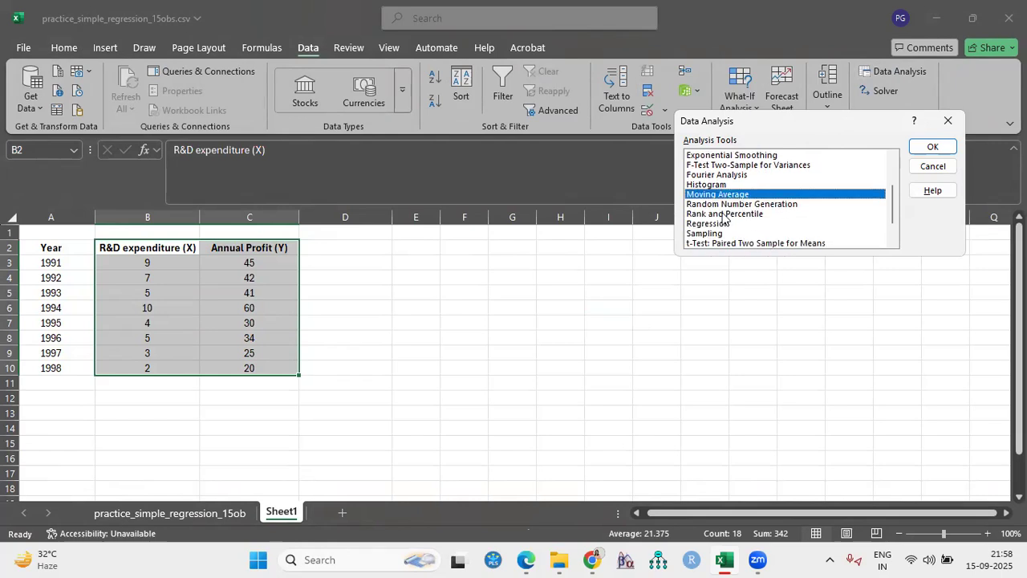
pyautogui.click(698, 224)
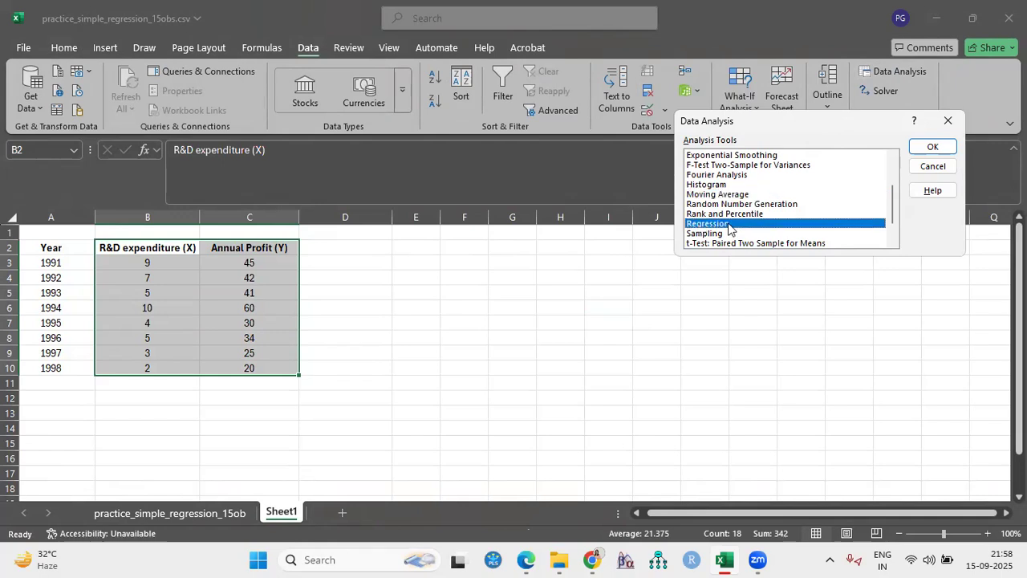
pyautogui.click(931, 148)
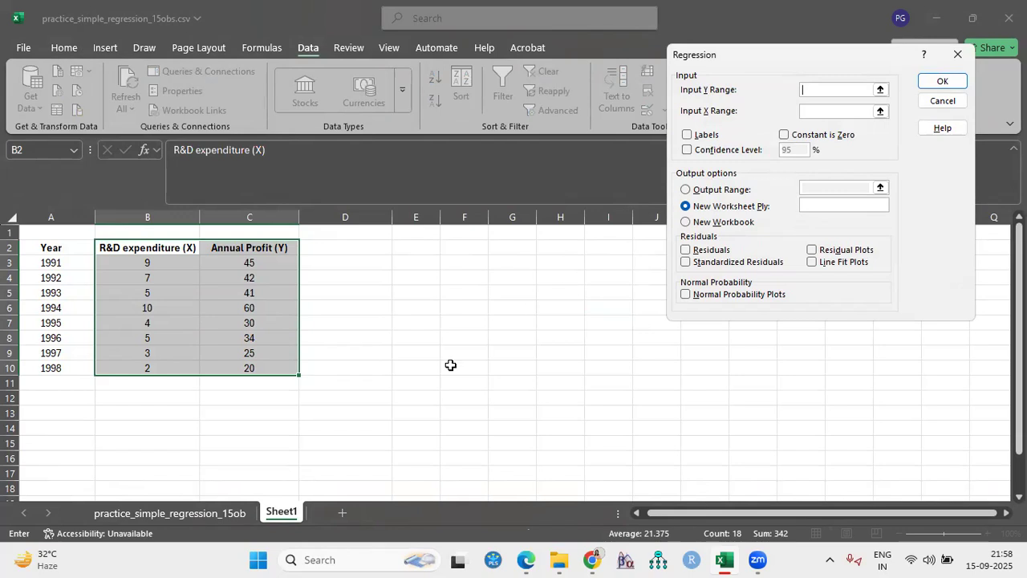
# - Set the regression's Y range to C2:C10 and its X range to B2:B10, with Labels enabled
pyautogui.click(413, 318)
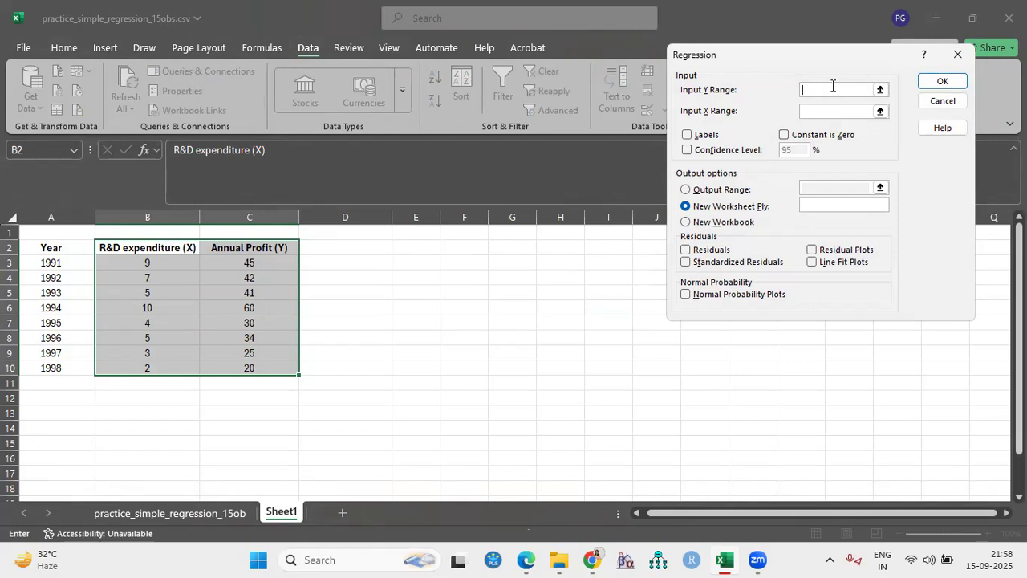
pyautogui.moveTo(224, 248); pyautogui.dragTo(232, 368)
pyautogui.click(820, 111)
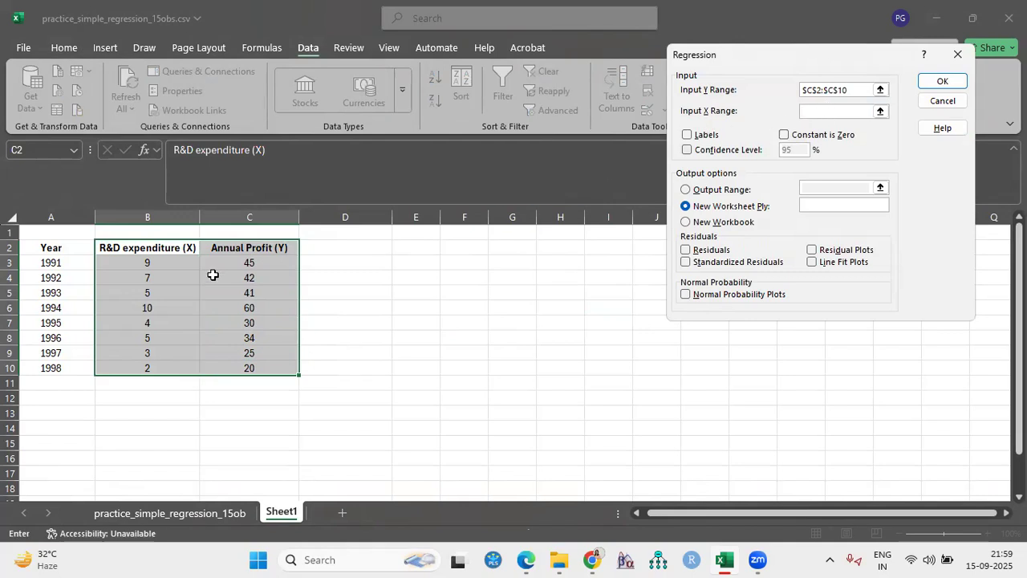
pyautogui.moveTo(163, 248); pyautogui.dragTo(153, 367)
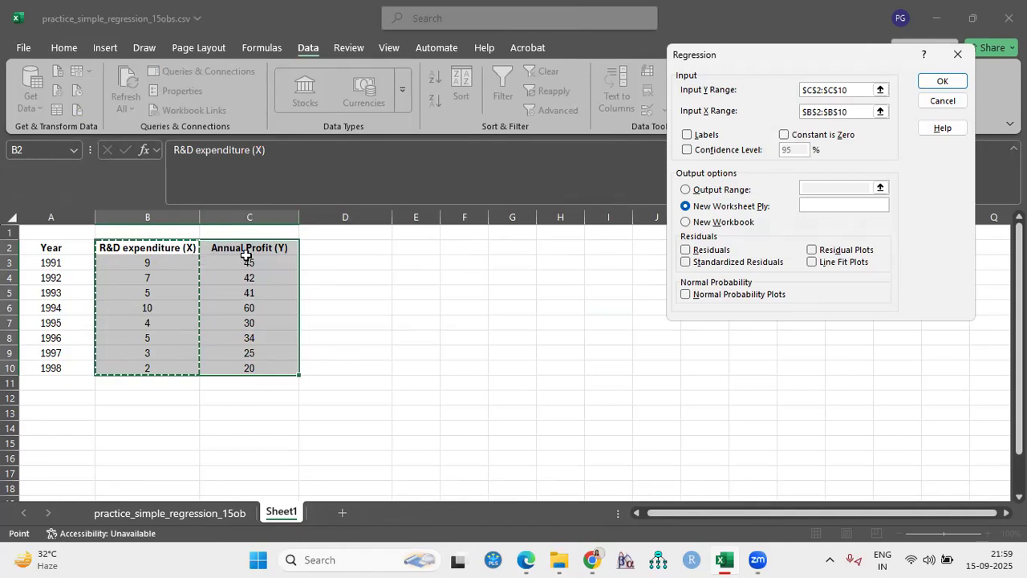
pyautogui.click(687, 135)
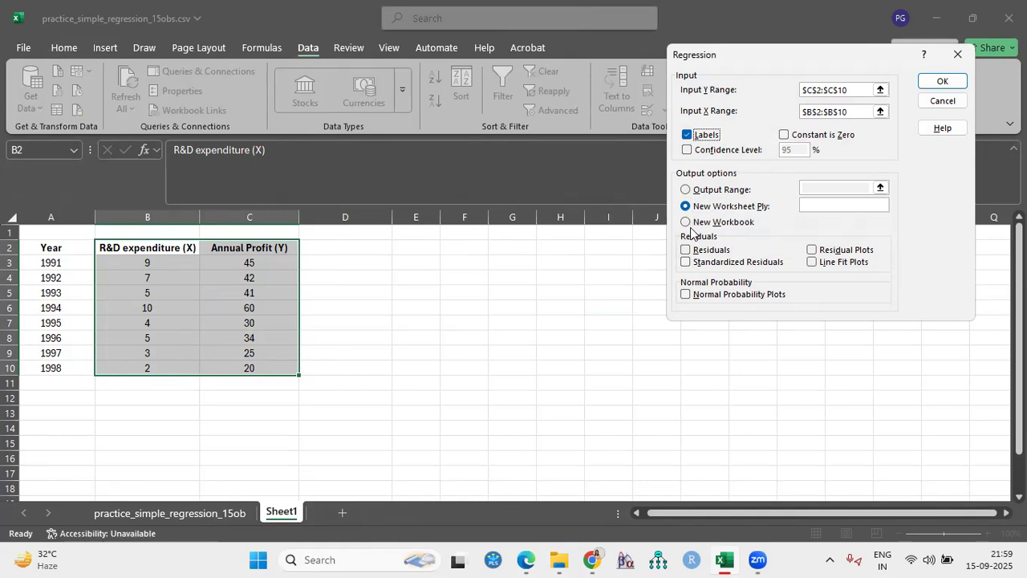
# - Set the regression's output range to cell I8 on the same sheet and run the analysis
pyautogui.click(687, 190)
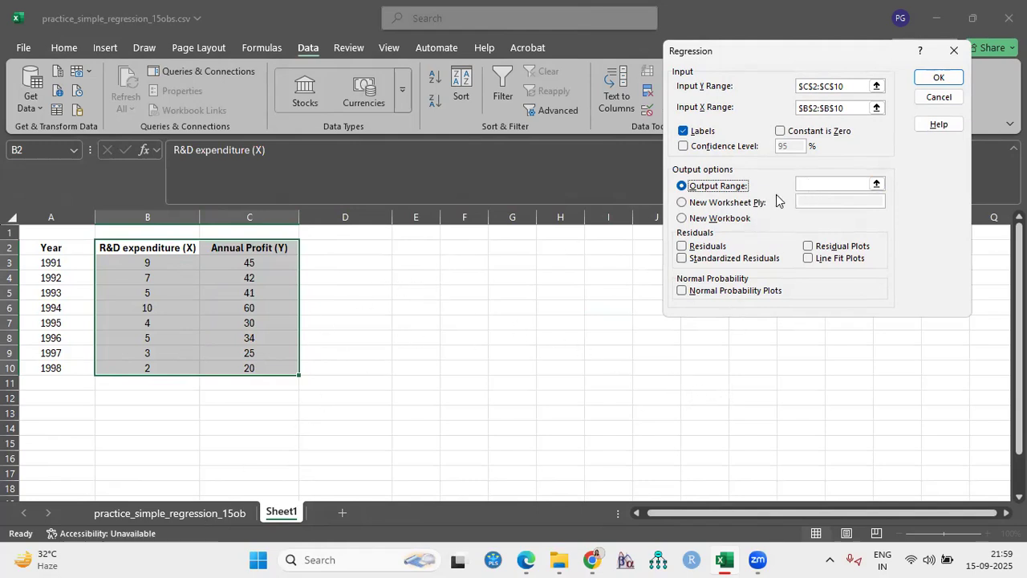
pyautogui.click(819, 183)
pyautogui.click(704, 397)
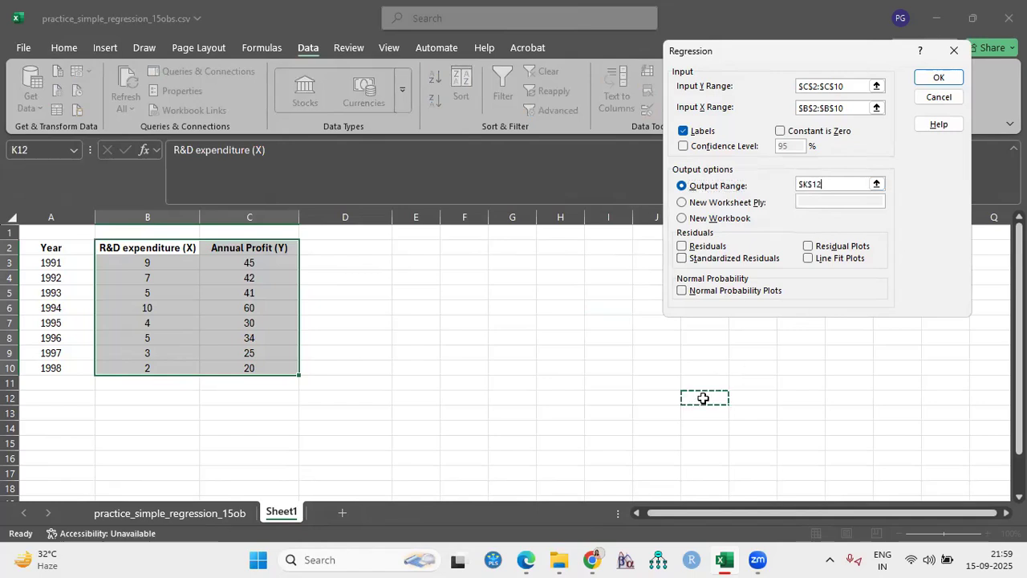
pyautogui.click(555, 325)
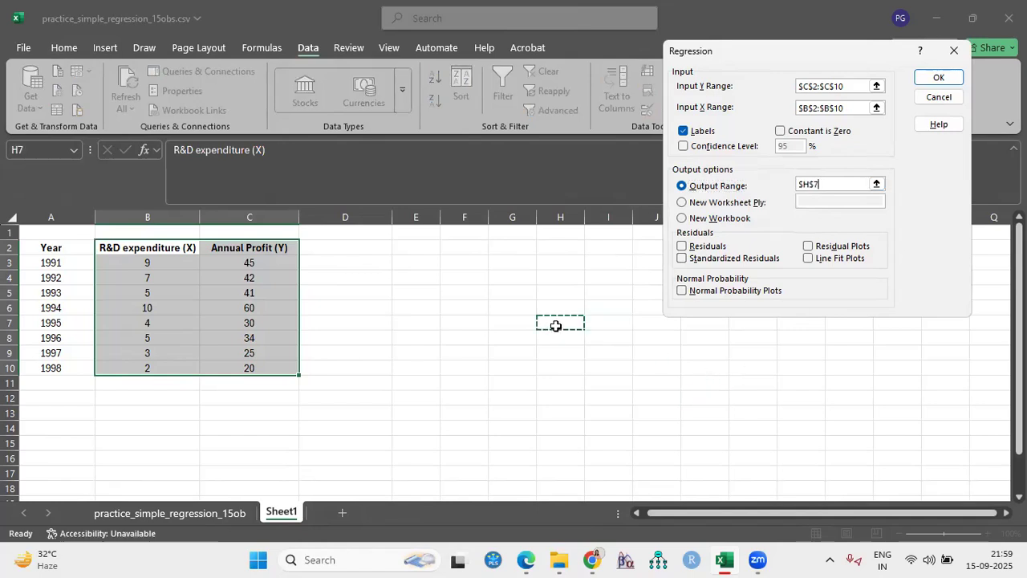
pyautogui.click(606, 339)
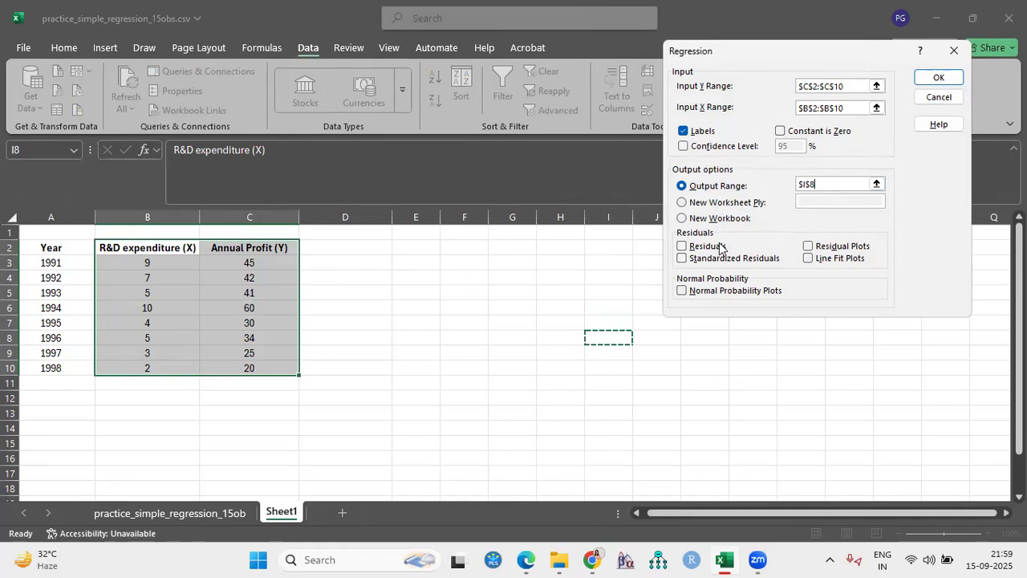
pyautogui.click(946, 78)
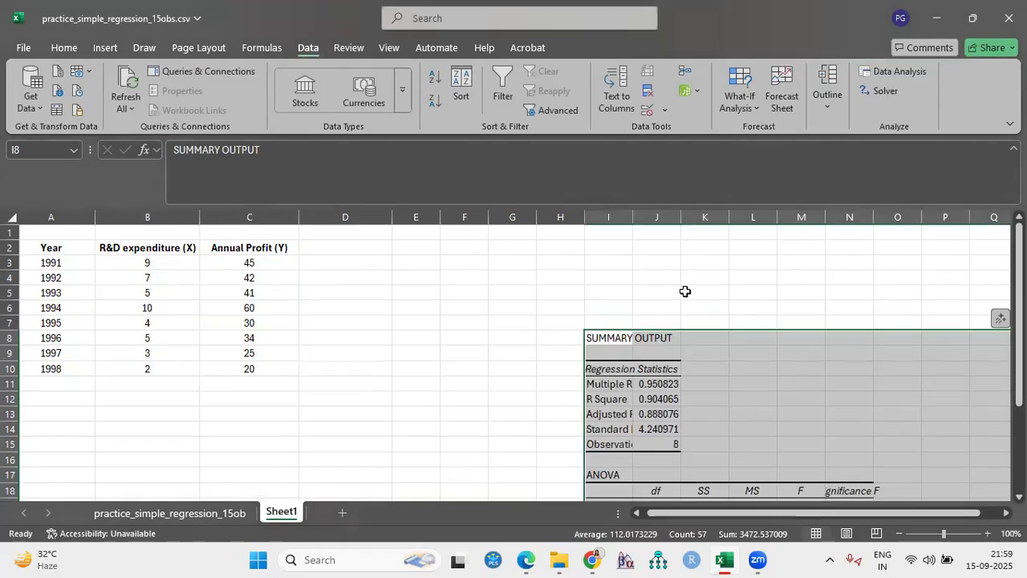
# - Widen columns I and J so the regression summary's labels and values fit
pyautogui.hscroll(2, 882, 433)
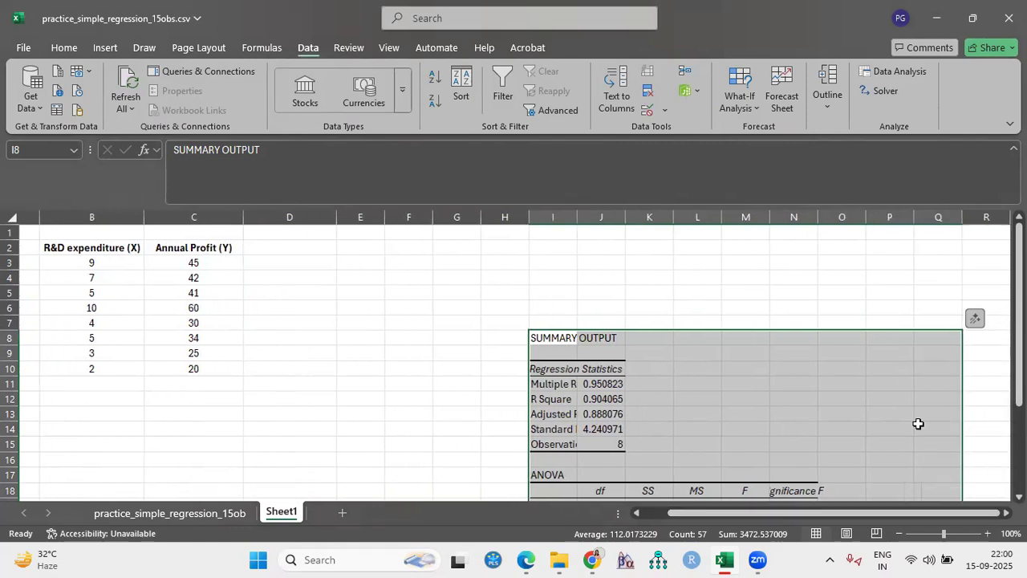
pyautogui.scroll(-5, 907, 393)
pyautogui.scroll(4, 908, 393)
pyautogui.click(625, 217)
pyautogui.moveTo(668, 228); pyautogui.dragTo(688, 227)
pyautogui.moveTo(576, 217); pyautogui.dragTo(626, 217)
pyautogui.scroll(-4, 759, 346)
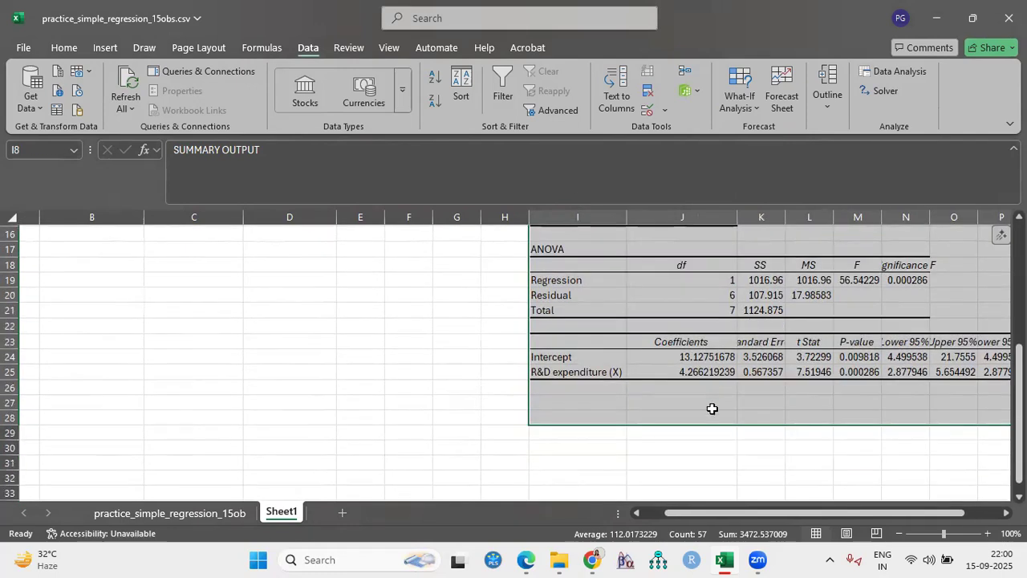
# - Widen columns K, M, N, O and P to fit the ANOVA and coefficient headers and values
pyautogui.moveTo(737, 217); pyautogui.dragTo(804, 217)
pyautogui.moveTo(812, 514); pyautogui.dragTo(853, 510)
pyautogui.moveTo(963, 218); pyautogui.dragTo(991, 232)
pyautogui.moveTo(914, 218); pyautogui.dragTo(831, 221)
pyautogui.moveTo(769, 217); pyautogui.dragTo(768, 217)
pyautogui.moveTo(831, 220); pyautogui.dragTo(853, 221)
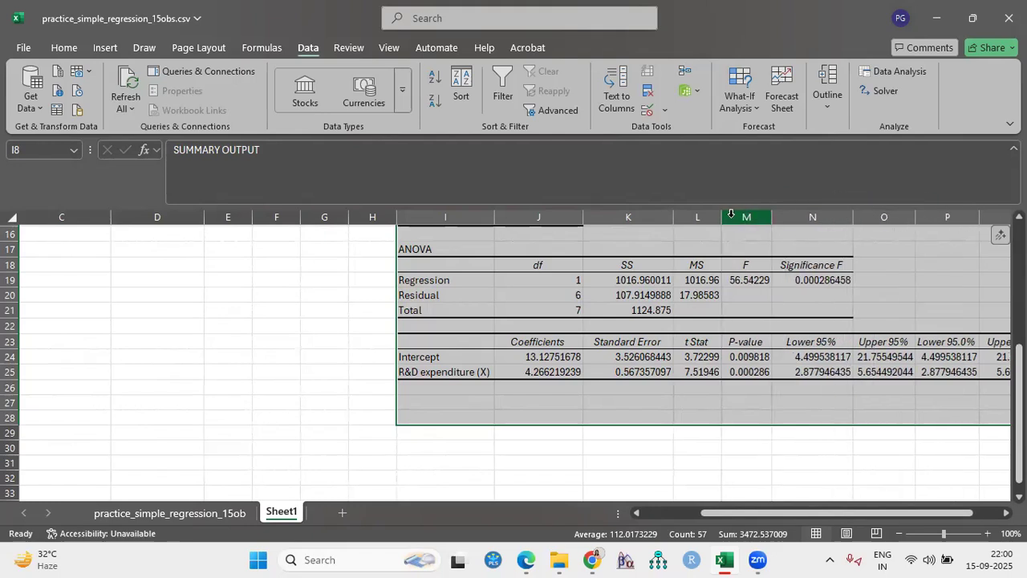
pyautogui.doubleClick(771, 217)
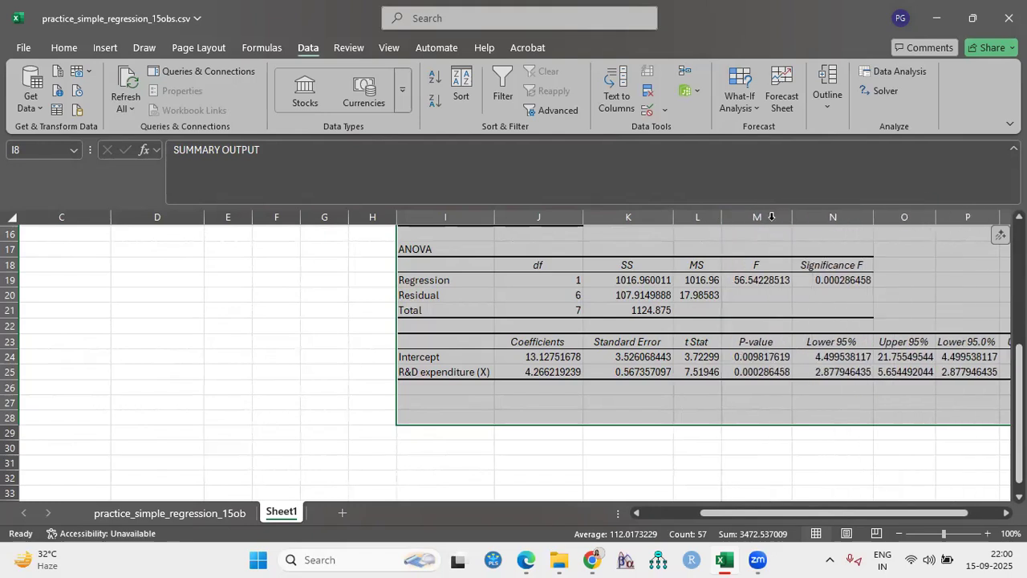
# - Examine the regression statistics, the ANOVA table and the coefficients table in the summary output
pyautogui.scroll(4, 626, 328)
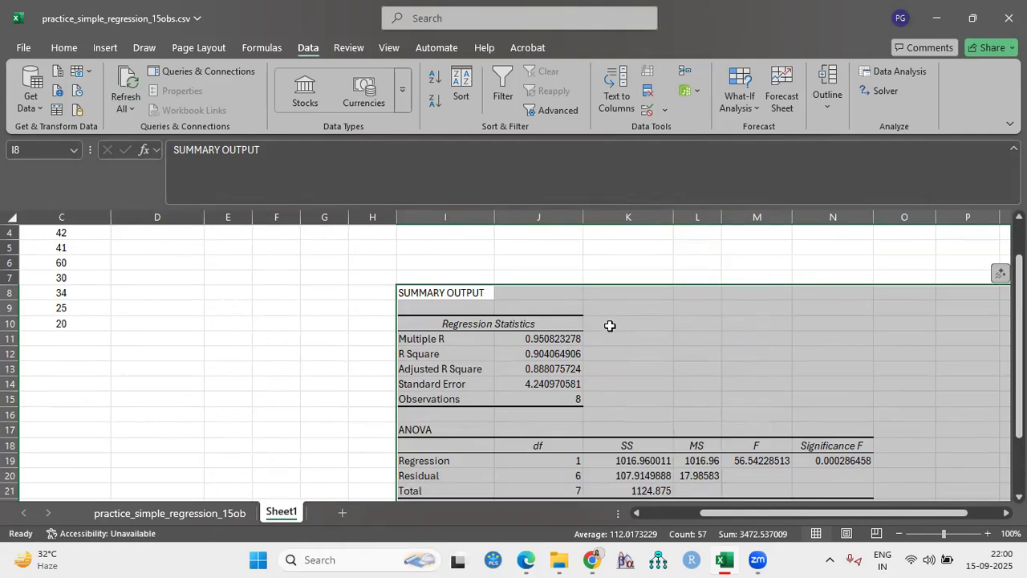
pyautogui.scroll(-1, 601, 320)
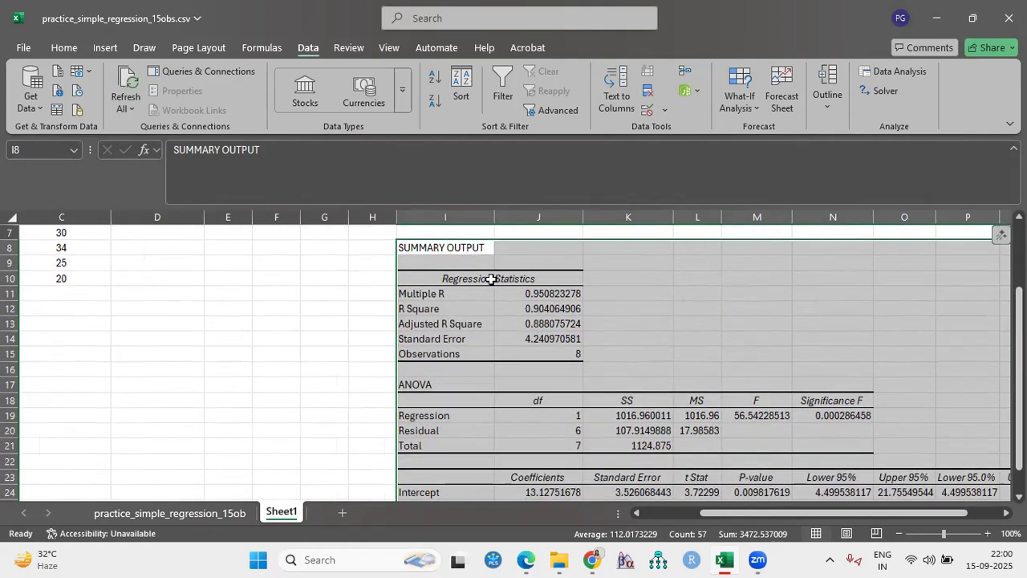
pyautogui.scroll(-1, 614, 343)
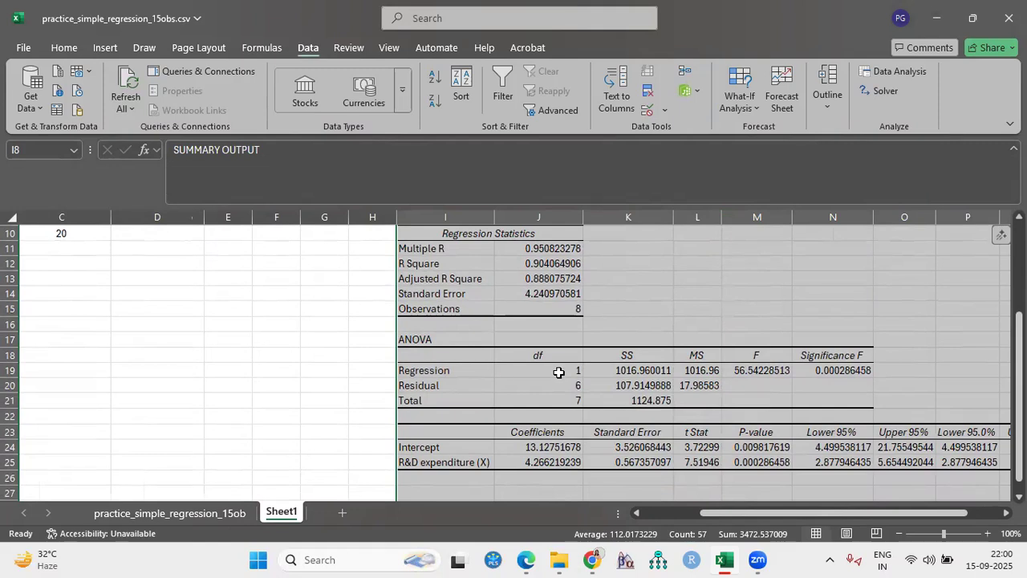
pyautogui.scroll(-1, 556, 369)
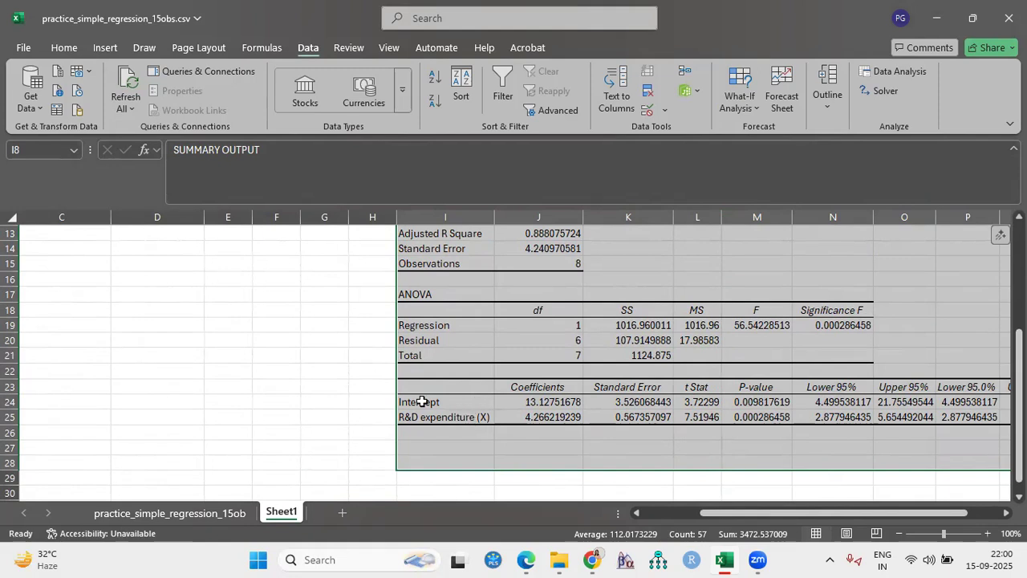
pyautogui.scroll(-1, 518, 436)
pyautogui.scroll(2, 575, 447)
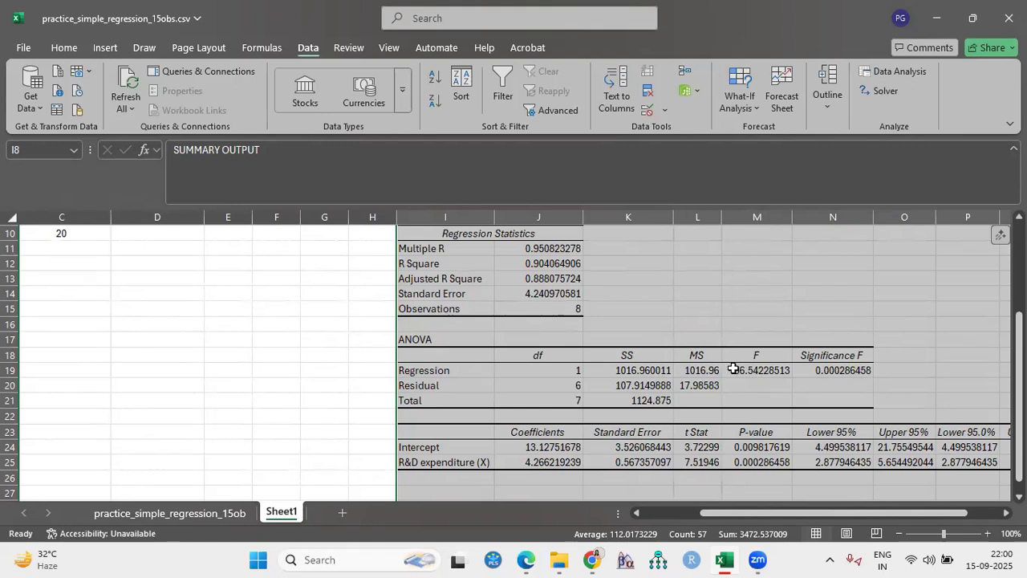
# - Rename the ANOVA table's "Significance F" header in N18 to "P-value"
pyautogui.click(825, 371)
pyautogui.click(832, 353)
pyautogui.doubleClick(864, 354)
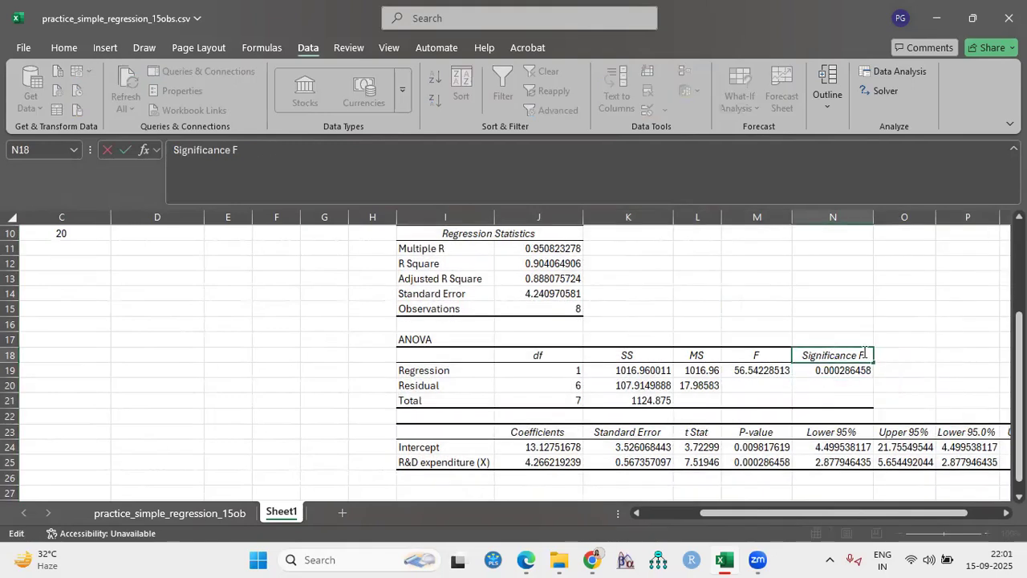
pyautogui.press('BackSpace')
pyautogui.press('BackSpace')
pyautogui.press('BackSpace')
pyautogui.press('BackSpace')
pyautogui.press('BackSpace')
pyautogui.press('BackSpace')
pyautogui.press('BackSpace')
pyautogui.press('BackSpace')
pyautogui.press('BackSpace')
pyautogui.press('BackSpace')
pyautogui.press('BackSpace')
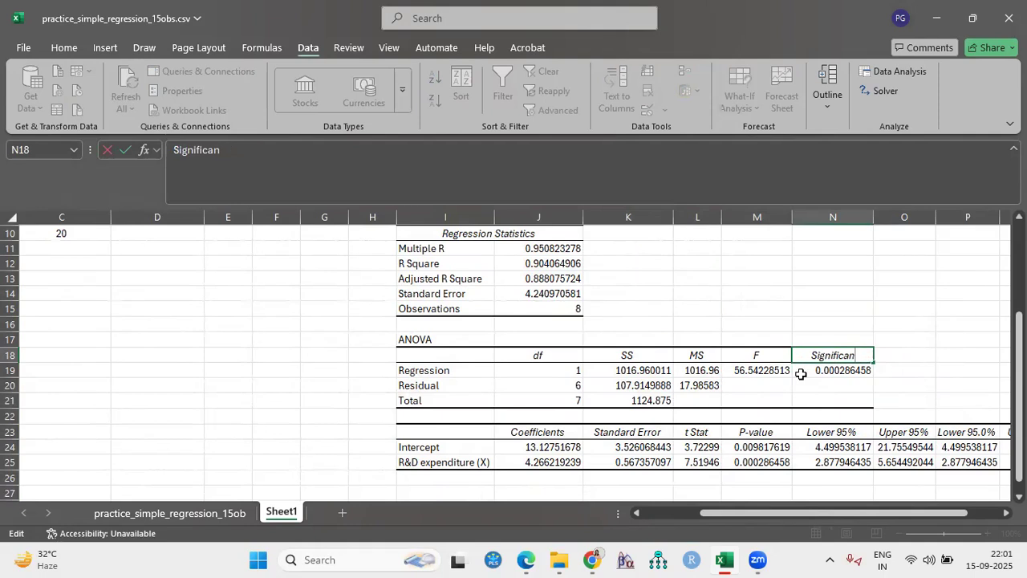
pyautogui.press('BackSpace')
pyautogui.press('BackSpace')
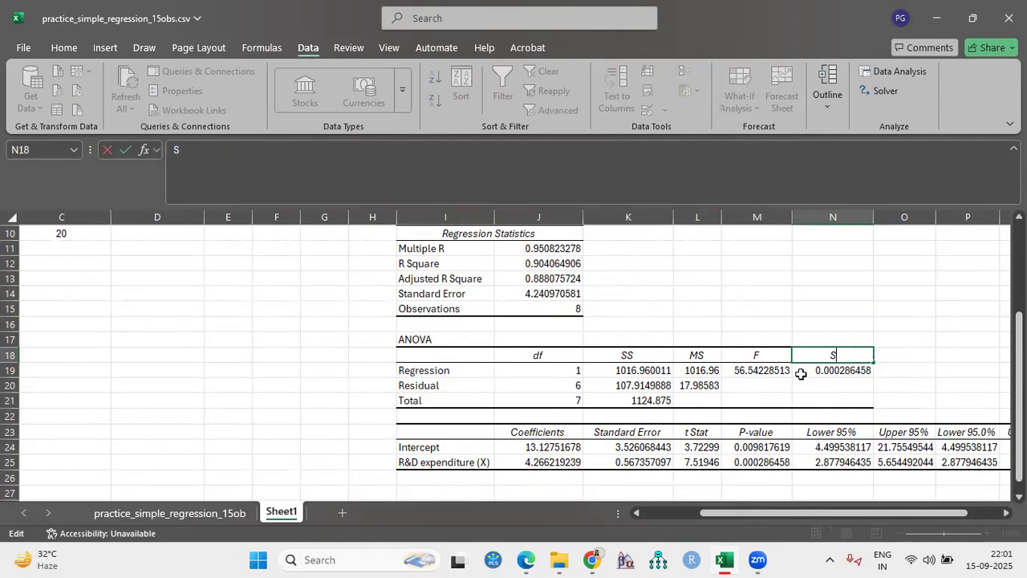
pyautogui.write('P-value')
pyautogui.click(793, 263)
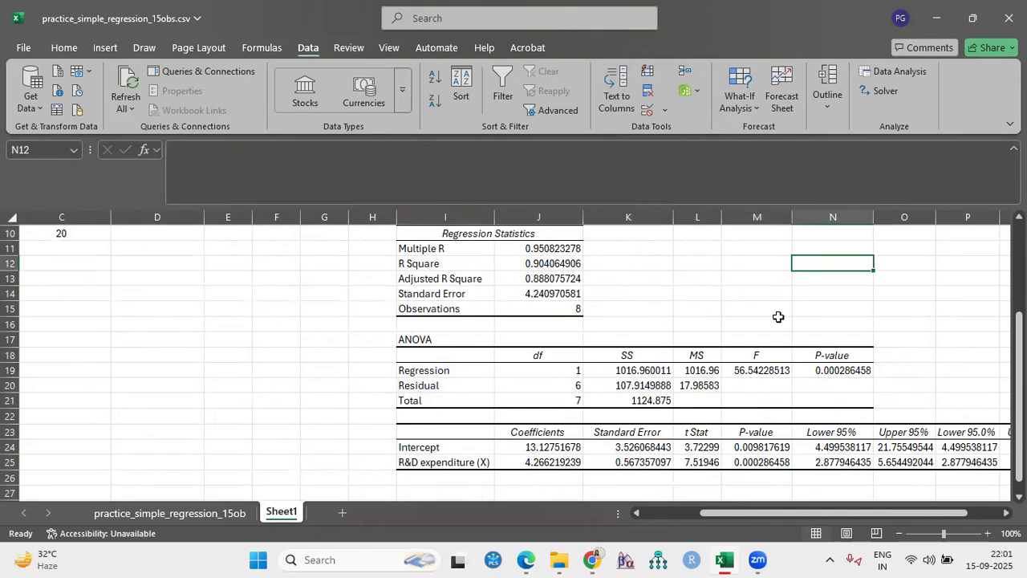
# - Highlight the ANOVA table's regression P-value in N19 with a yellow fill
pyautogui.click(836, 371)
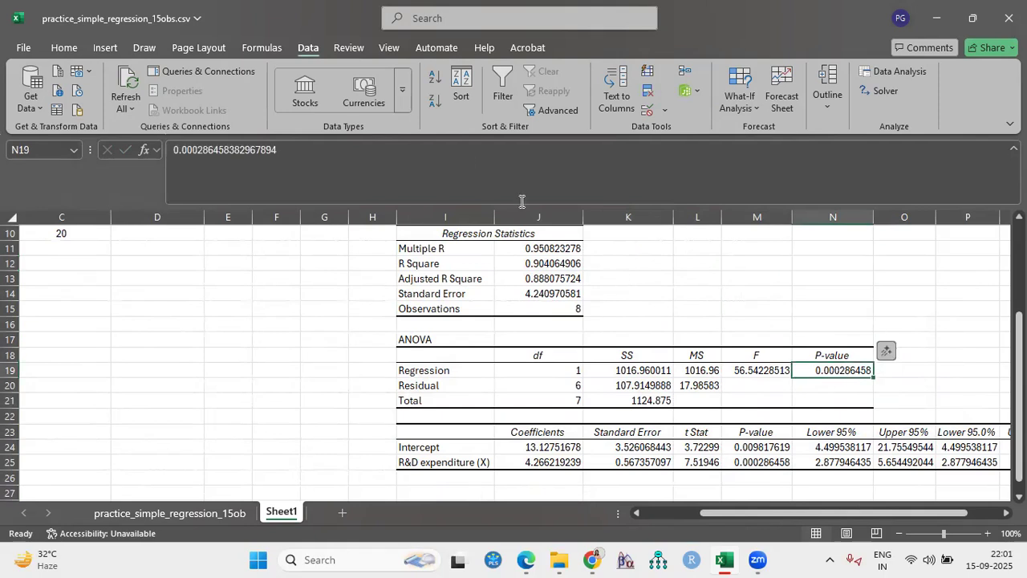
pyautogui.click(62, 51)
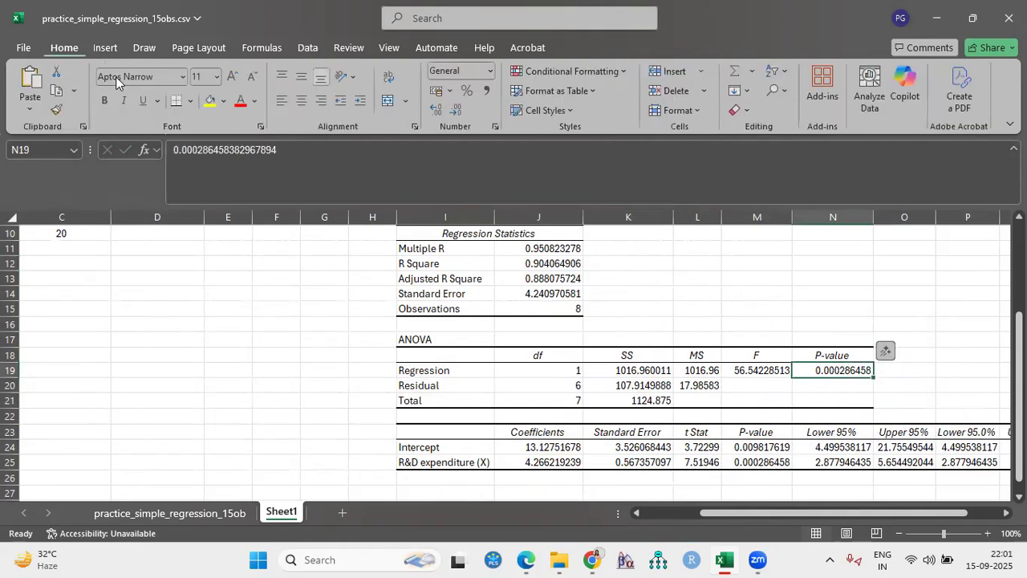
pyautogui.click(206, 98)
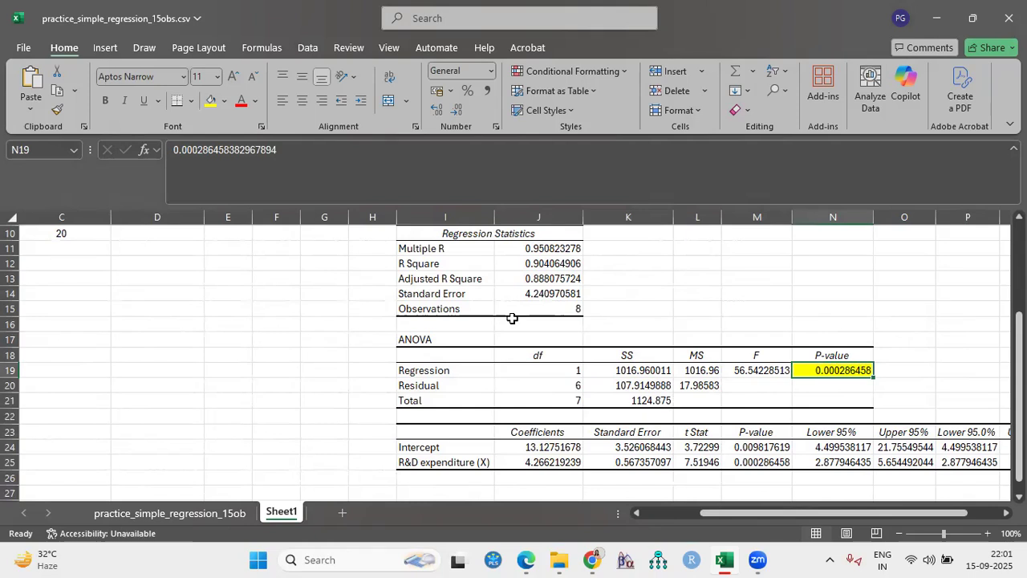
# - Highlight the Intercept and R&D expenditure (X) labels in I24 and I25 of the coefficients table with yellow fill
pyautogui.moveTo(705, 513); pyautogui.dragTo(667, 511)
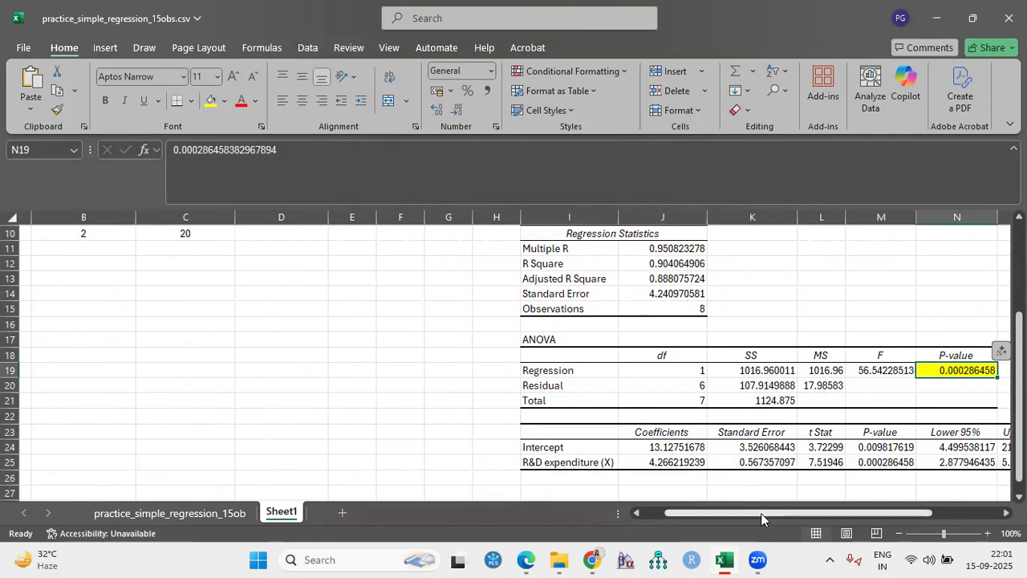
pyautogui.moveTo(761, 513); pyautogui.dragTo(786, 513)
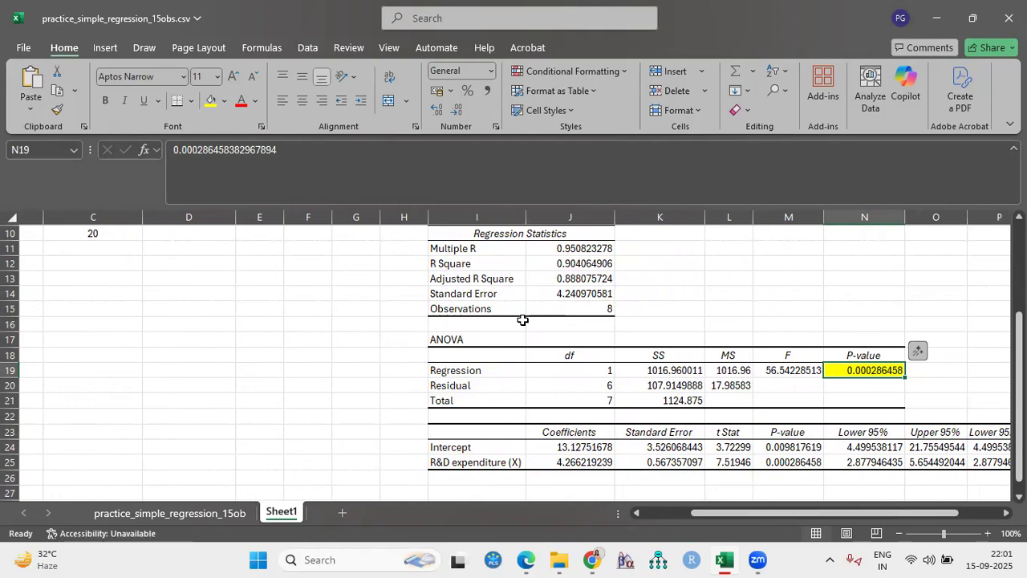
pyautogui.moveTo(733, 511); pyautogui.dragTo(759, 511)
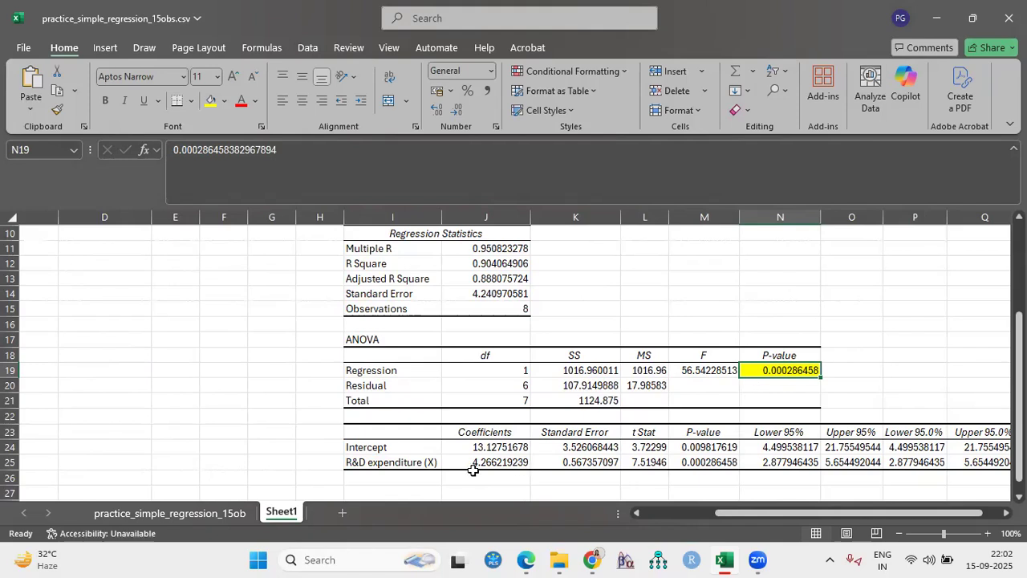
pyautogui.moveTo(714, 515); pyautogui.dragTo(687, 514)
pyautogui.click(508, 448)
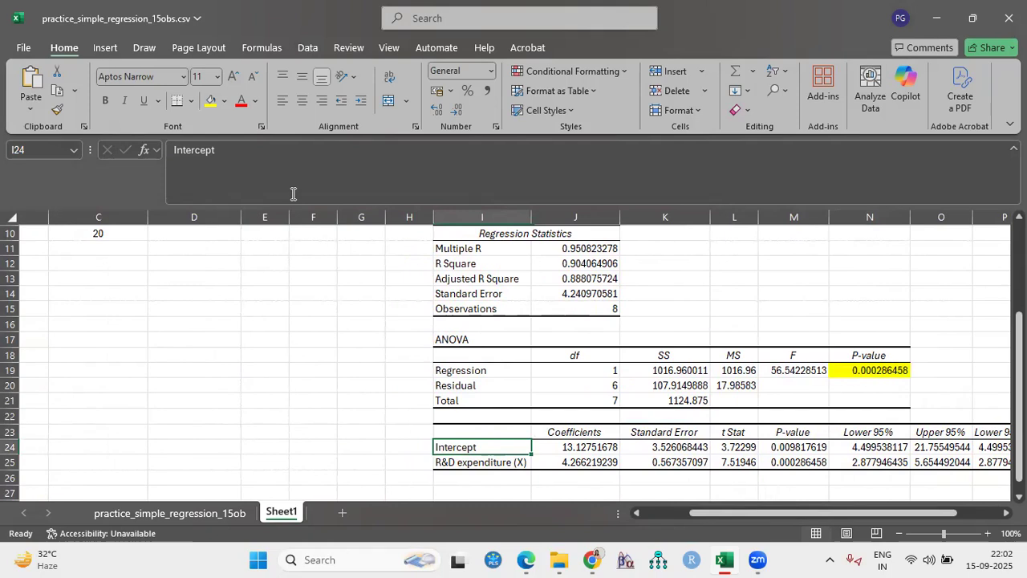
pyautogui.press('F4')
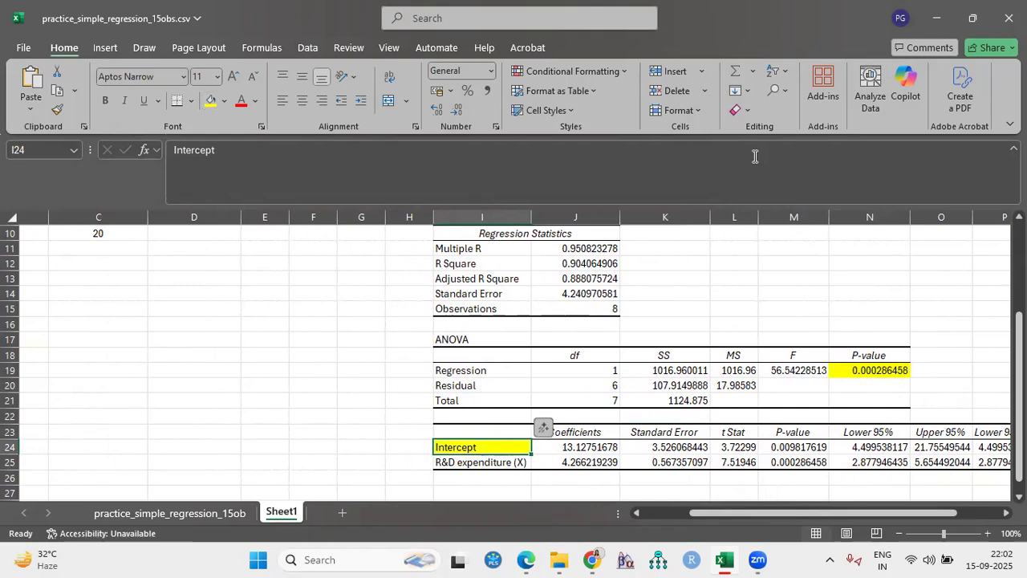
pyautogui.click(467, 461)
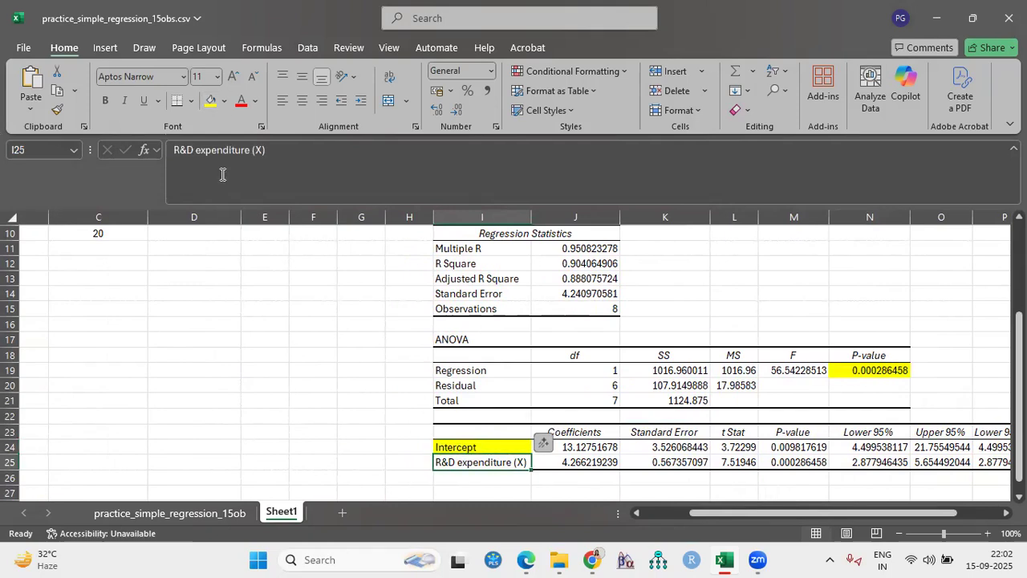
pyautogui.press('F4')
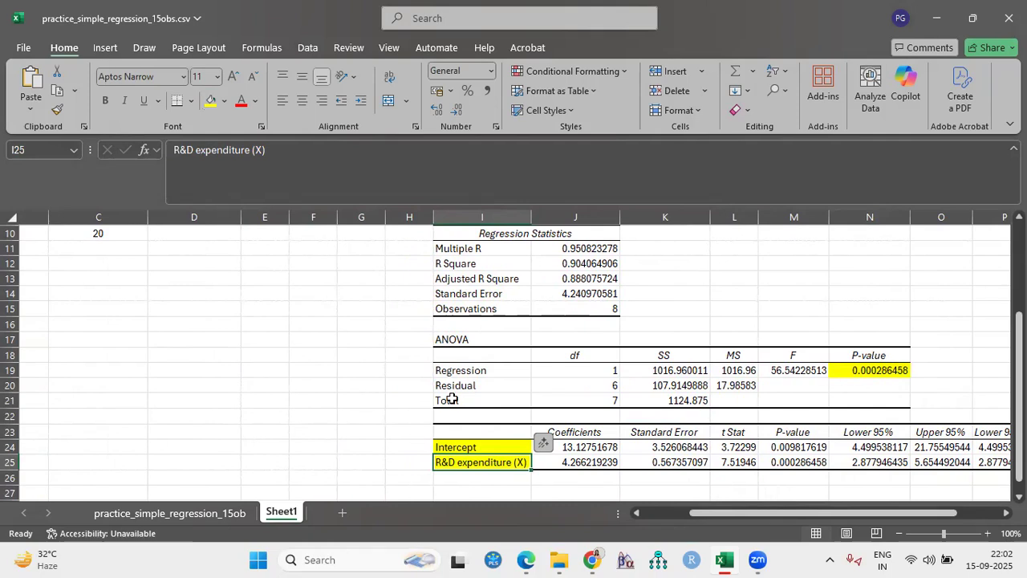
# - Highlight the R Square value in J12 of the regression statistics with yellow fill
pyautogui.scroll(1, 452, 398)
pyautogui.click(603, 308)
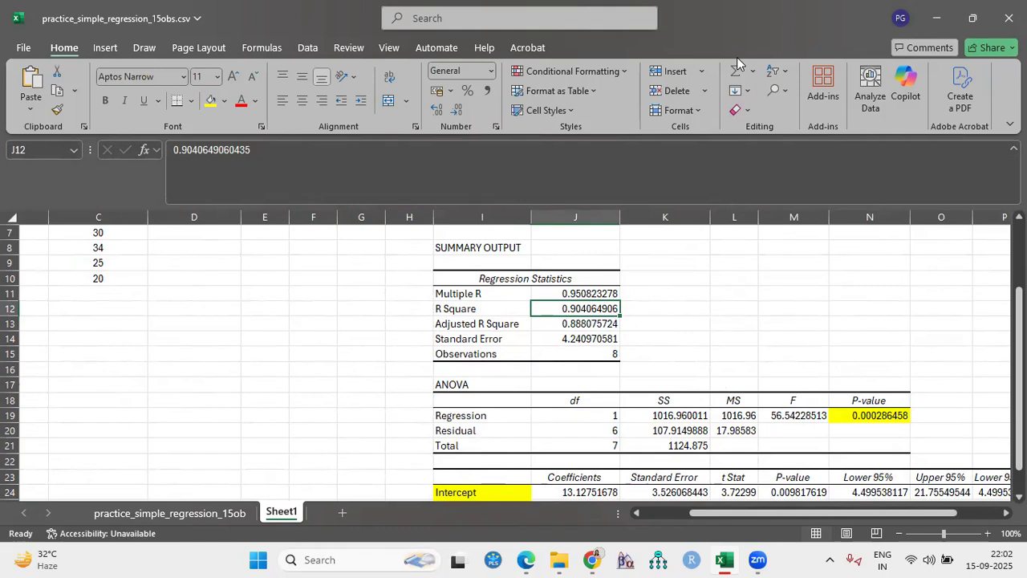
pyautogui.scroll(-1, 480, 341)
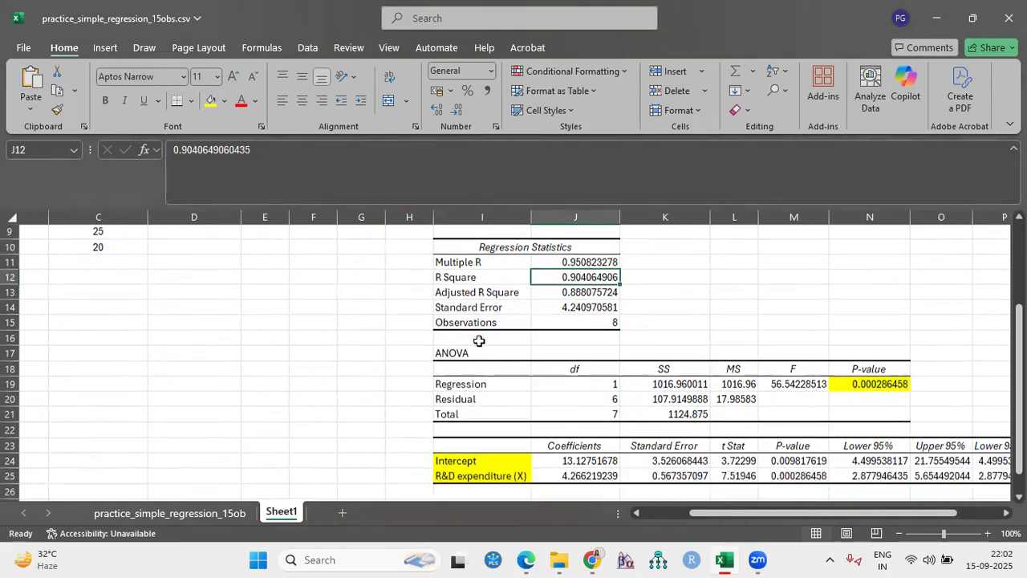
pyautogui.click(211, 101)
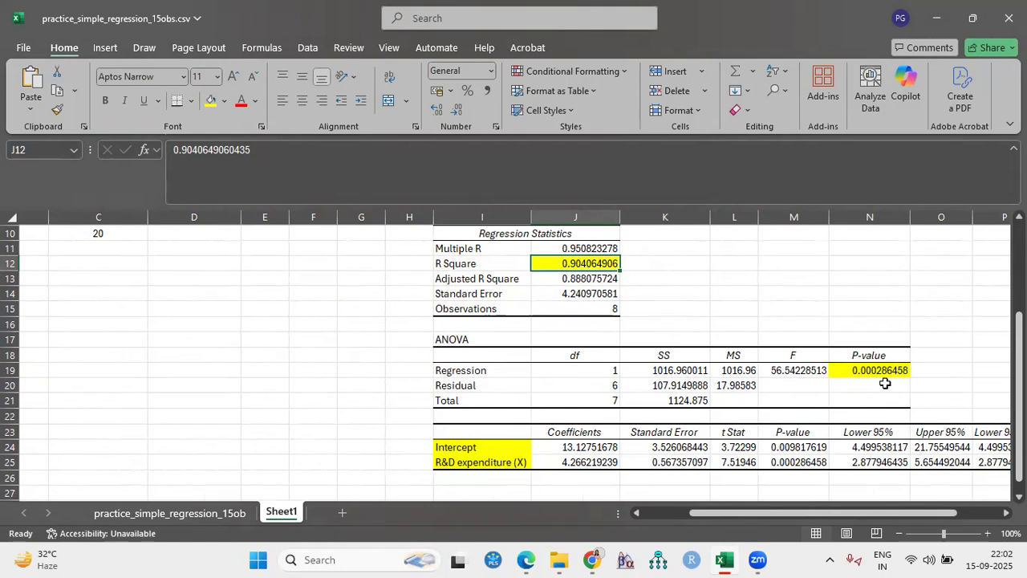
# - Enter the general regression equation "Y= a+bx" in J28, below the coefficients table
pyautogui.scroll(-1, 464, 482)
pyautogui.click(467, 463)
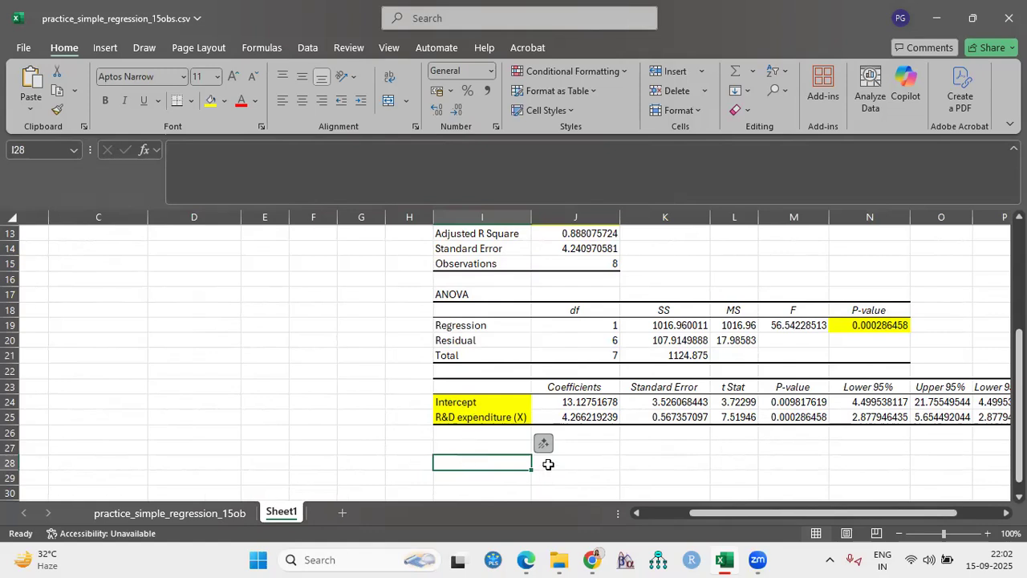
pyautogui.click(549, 462)
pyautogui.write('Y')
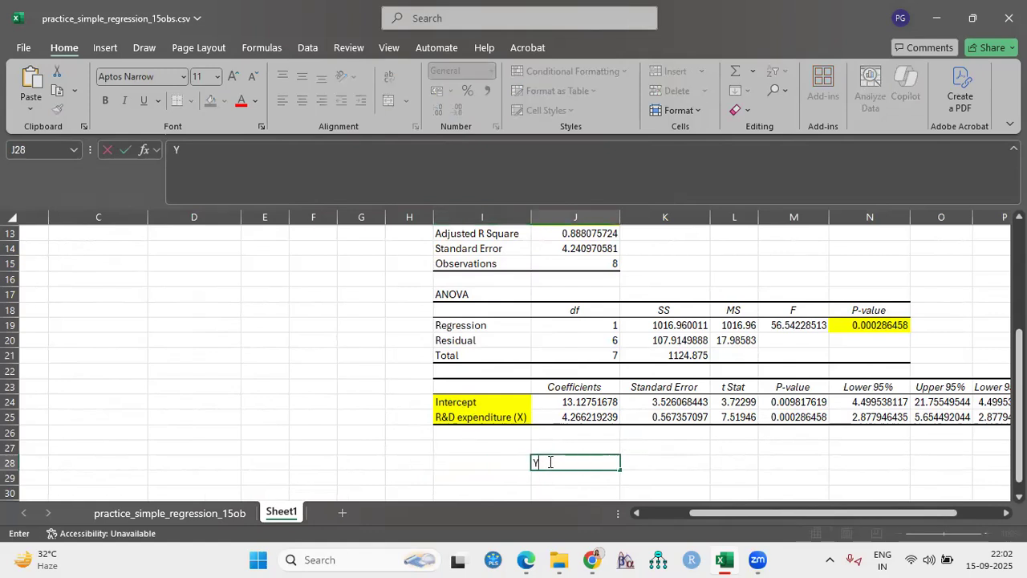
pyautogui.write('= a+bx')
# - Write the fitted regression equation "Y=13.13+4.26X" in J29, using the intercept and R&D expenditure coefficients
pyautogui.click(545, 475)
pyautogui.write('Y=')
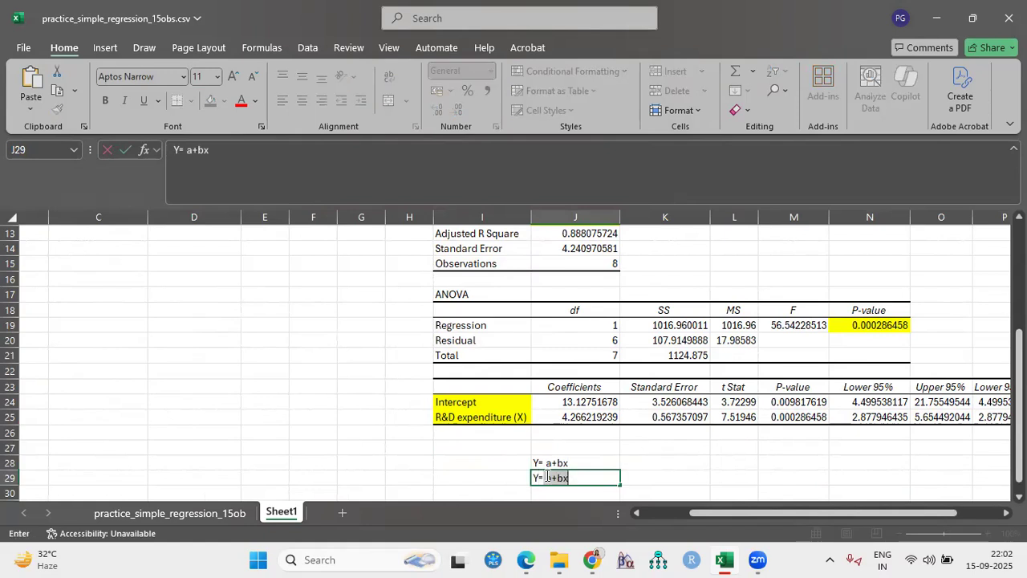
pyautogui.press('BackSpace')
pyautogui.press('BackSpace')
pyautogui.write('13.12')
pyautogui.press('BackSpace')
pyautogui.write('3+')
pyautogui.write('2')
pyautogui.press('BackSpace')
pyautogui.write('4.26X')
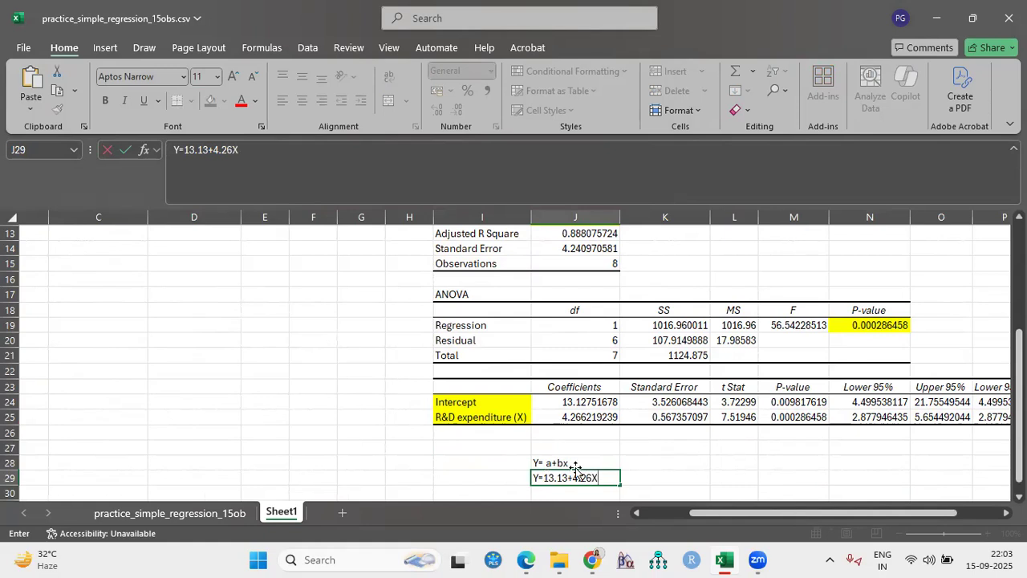
# - Label the fitted equation "Reg eq" in I29
pyautogui.click(505, 477)
pyautogui.write('Reg eq')
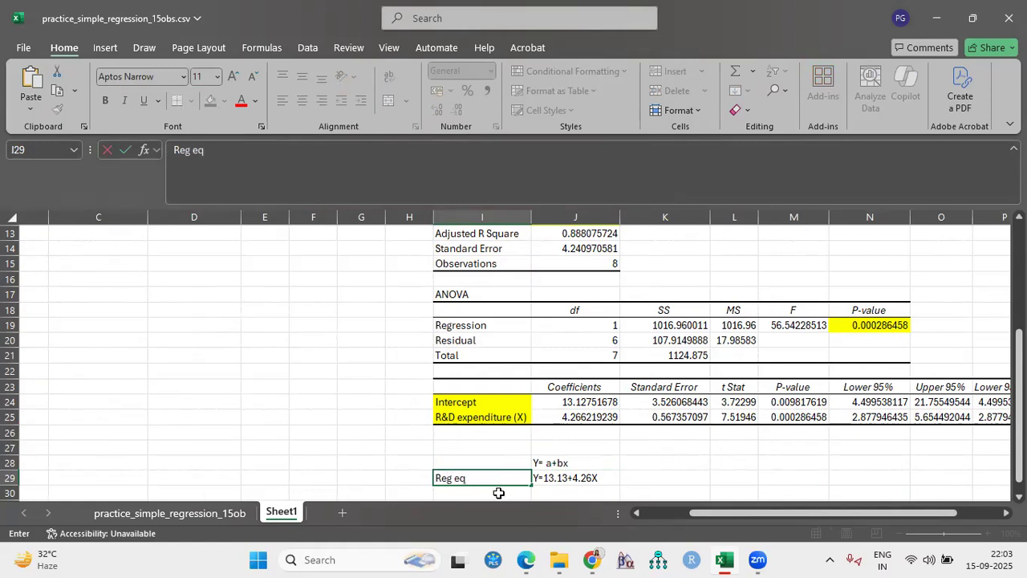
pyautogui.scroll(4, 501, 478)
pyautogui.scroll(1, 501, 478)
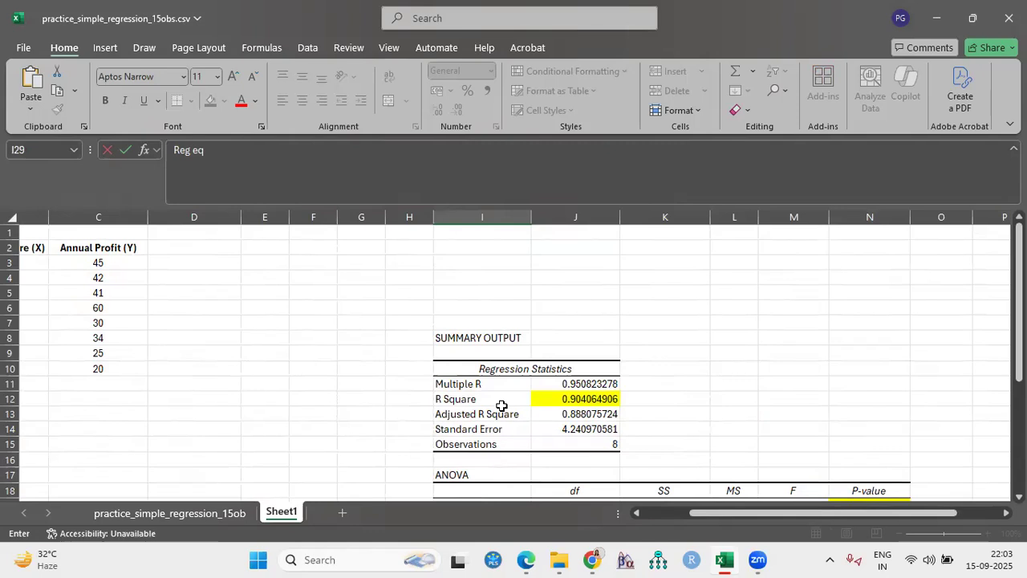
pyautogui.click(548, 399)
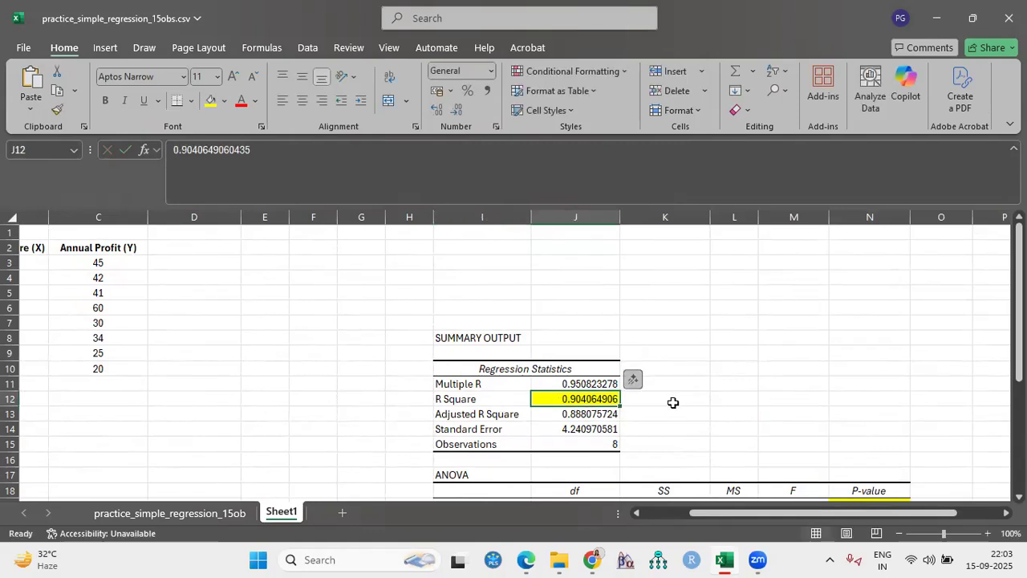
# - Examine the R Square value, the regression equation and the original R&D expenditure and annual profit data
pyautogui.click(672, 402)
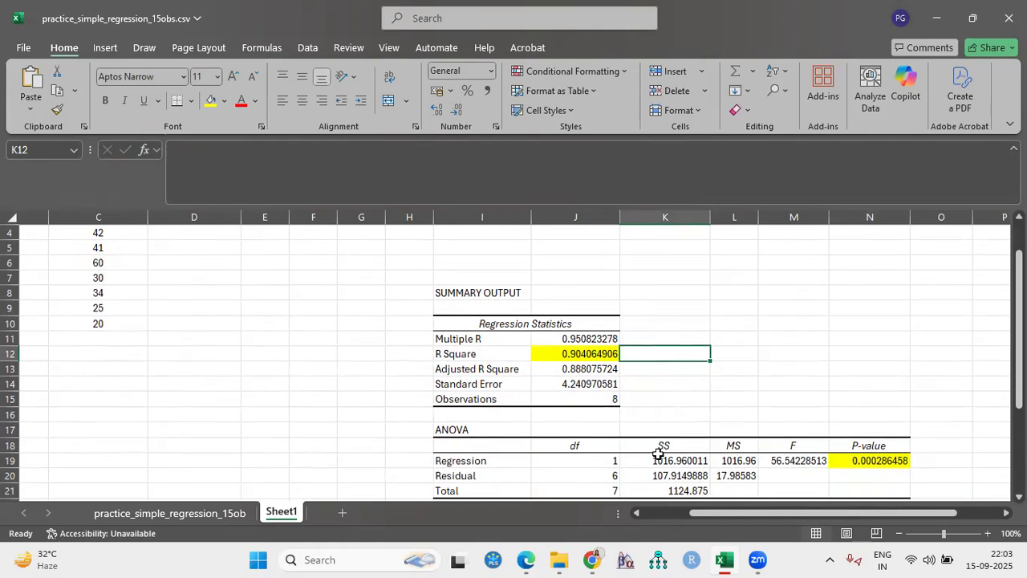
pyautogui.scroll(-1, 655, 452)
pyautogui.click(544, 357)
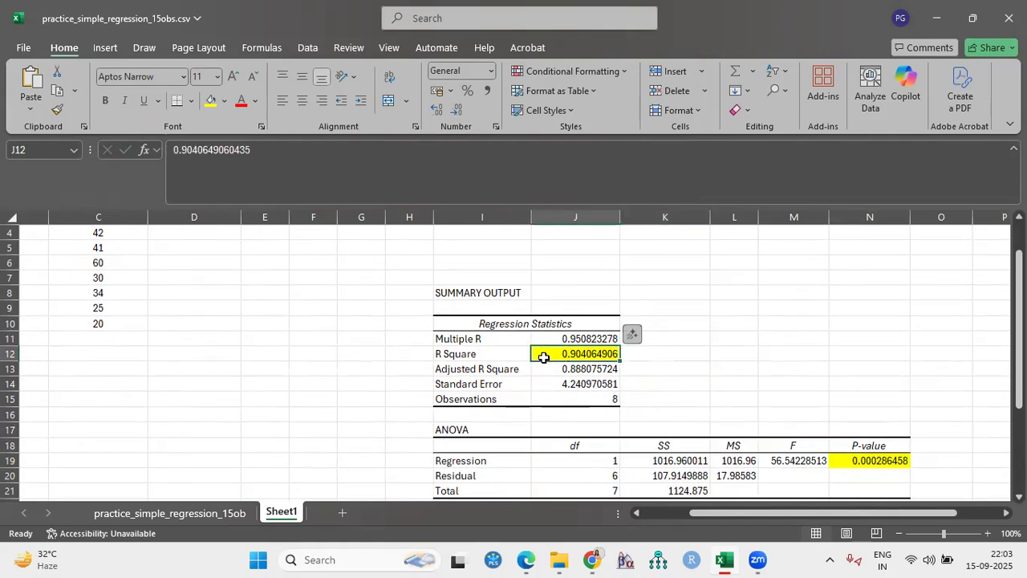
pyautogui.scroll(-2, 546, 485)
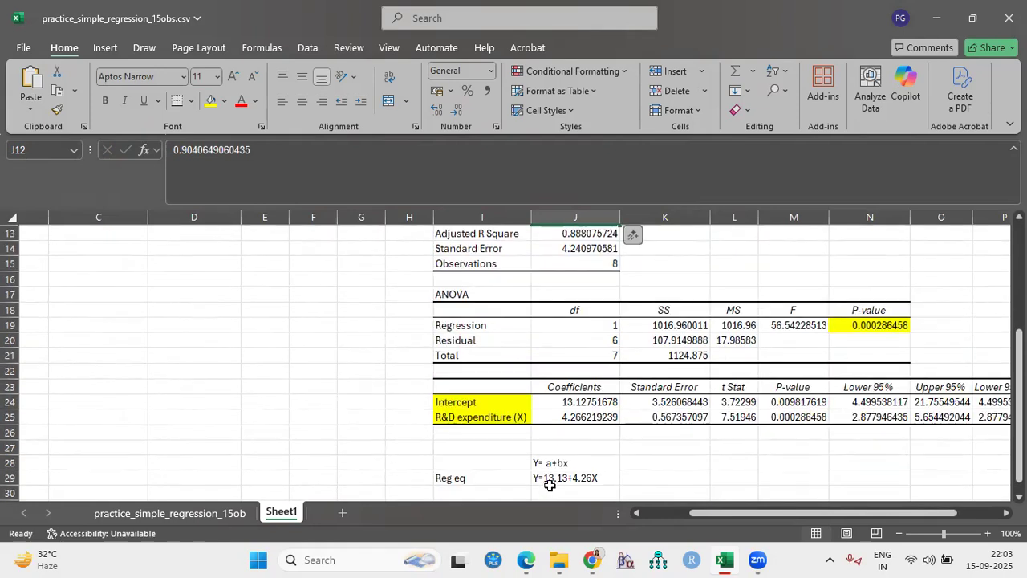
pyautogui.scroll(2, 552, 484)
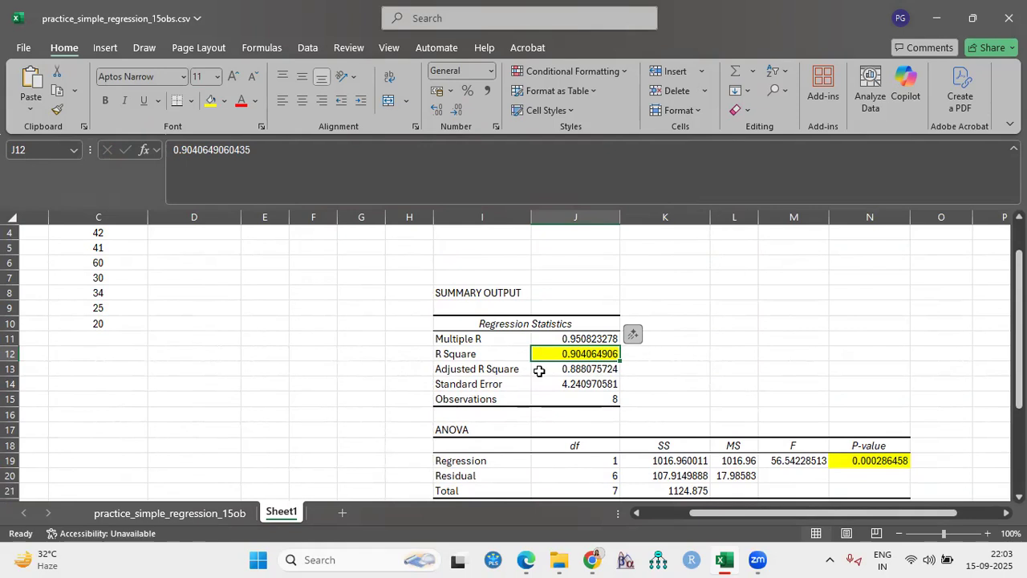
pyautogui.scroll(-3, 540, 371)
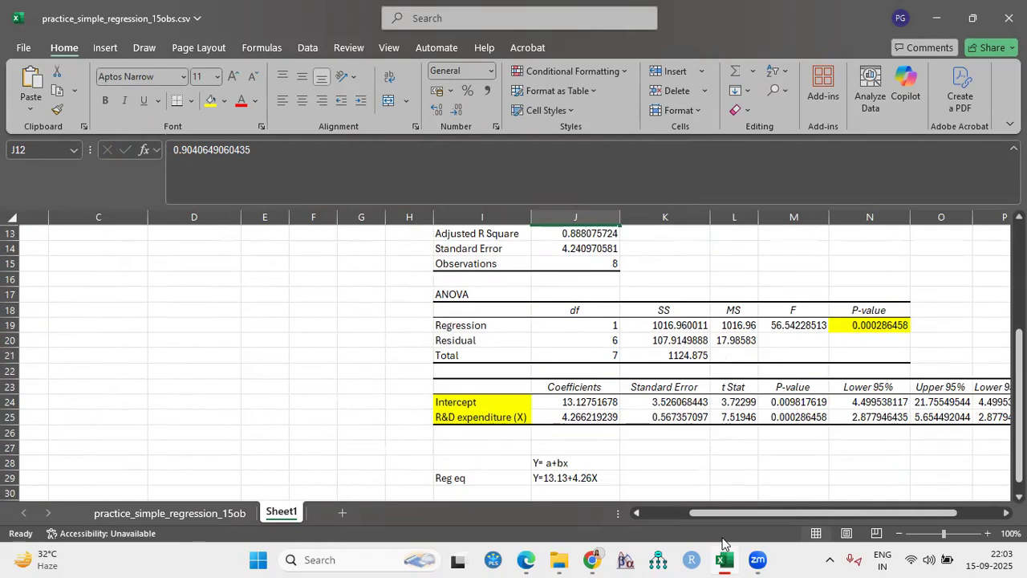
pyautogui.moveTo(726, 516); pyautogui.dragTo(644, 515)
pyautogui.scroll(4, 286, 415)
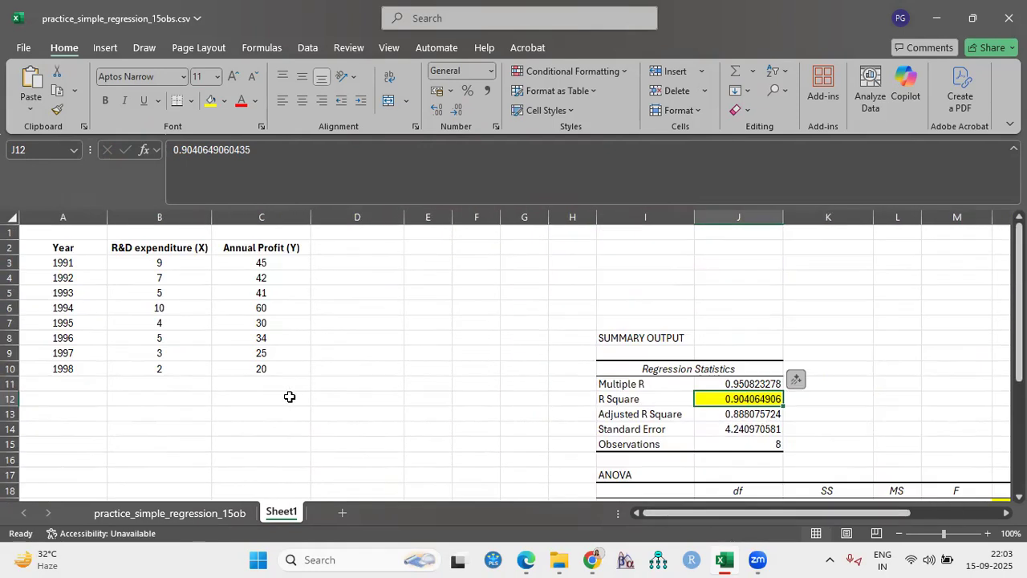
pyautogui.scroll(-1, 576, 425)
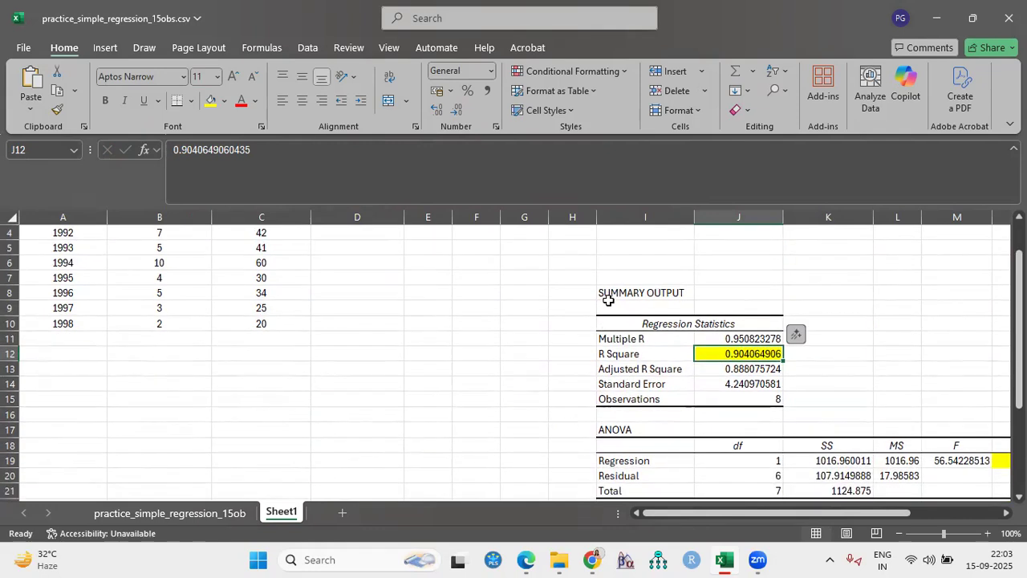
pyautogui.scroll(1, 565, 313)
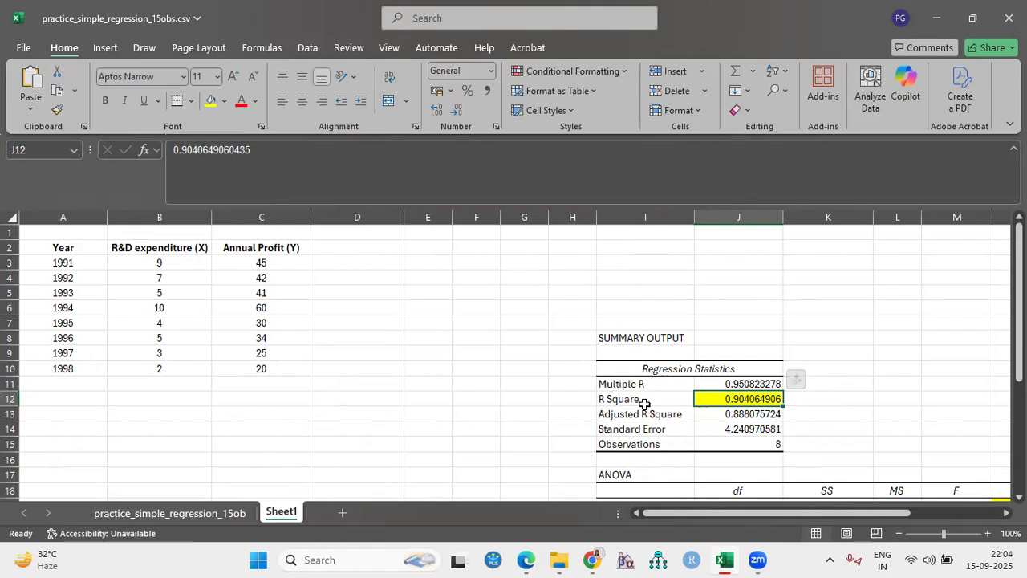
pyautogui.scroll(-2, 645, 404)
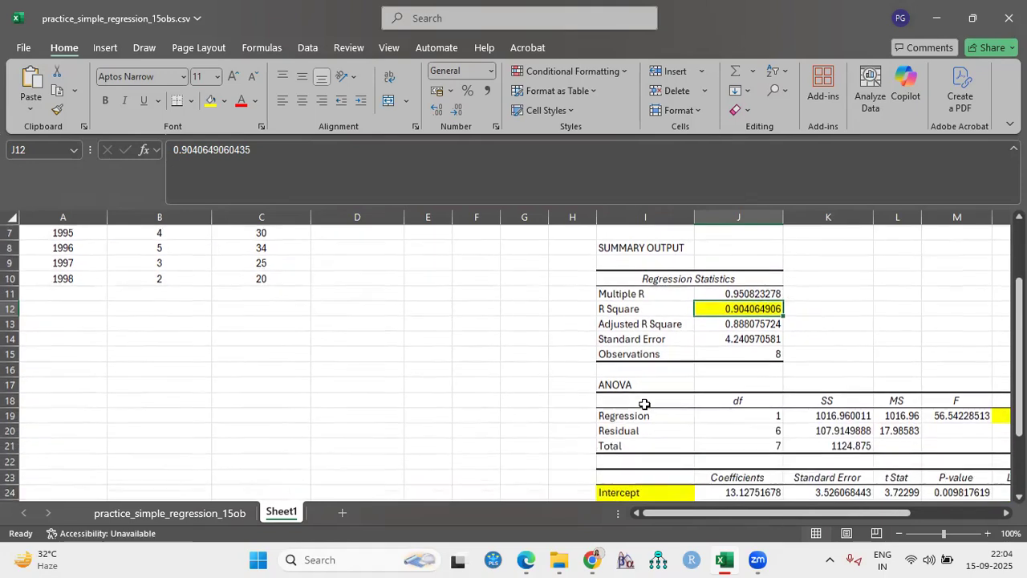
pyautogui.scroll(2, 645, 404)
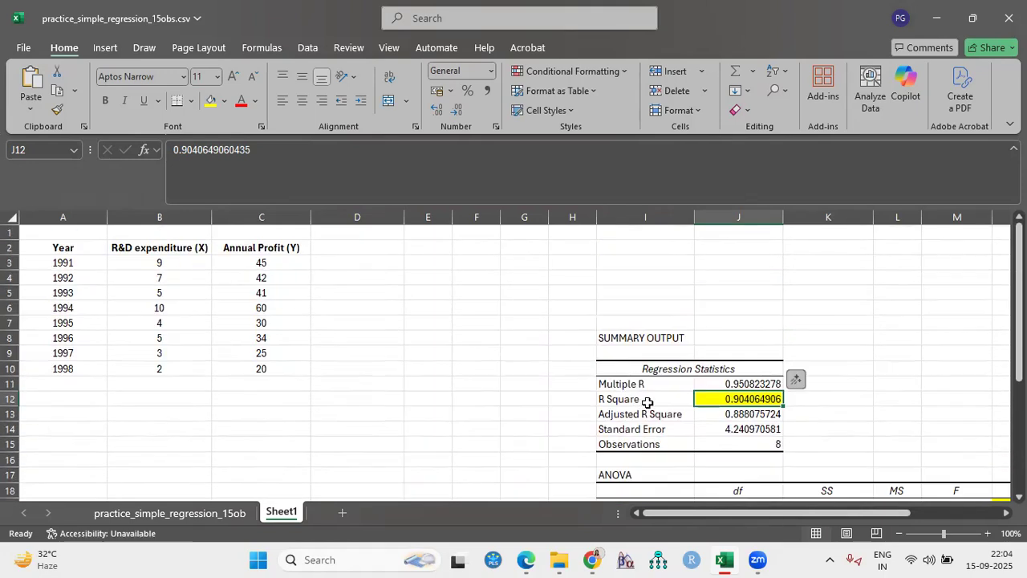